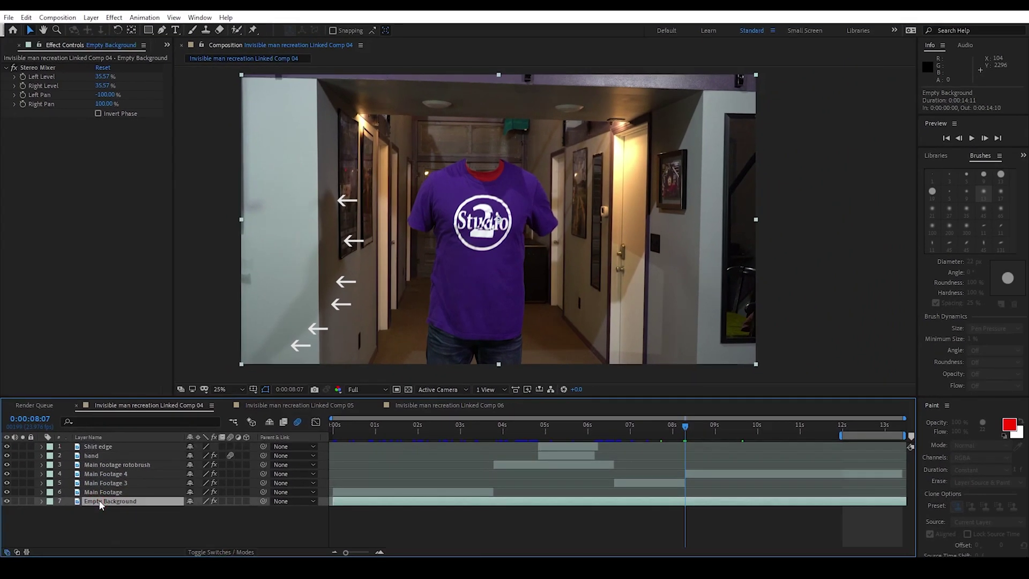
Duplicate the Empty Background layer and place the copy above all other layers
key("ctrl+d")
left_click_drag(100, 502, 106, 447)
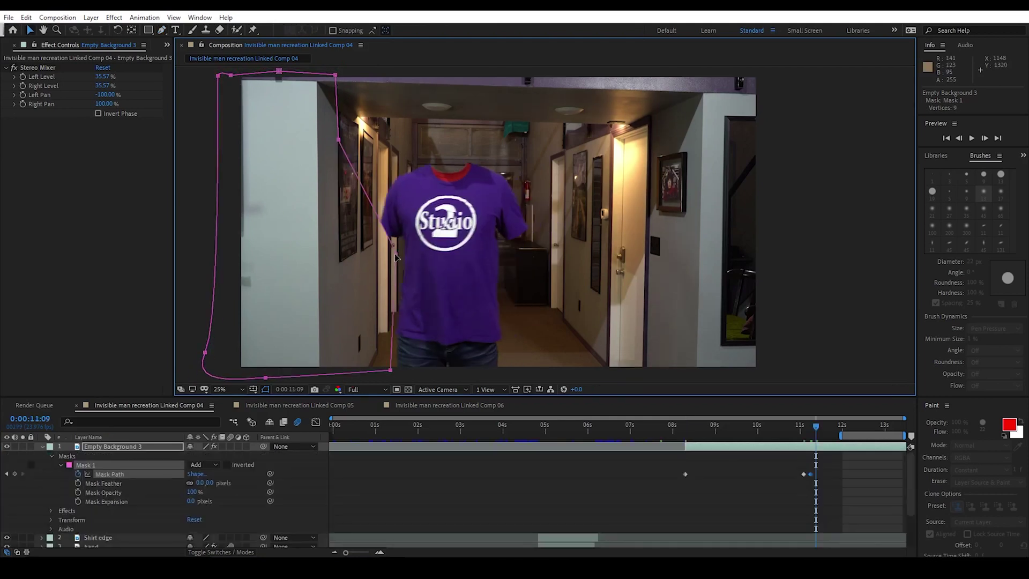
Keyframe the Mask 1 path of Empty Background 3 through the shot so its edge follows the shirt's left side as it moves away
key("Page_Down")
key("Page_Down")
key("Page_Down")
key("Page_Down")
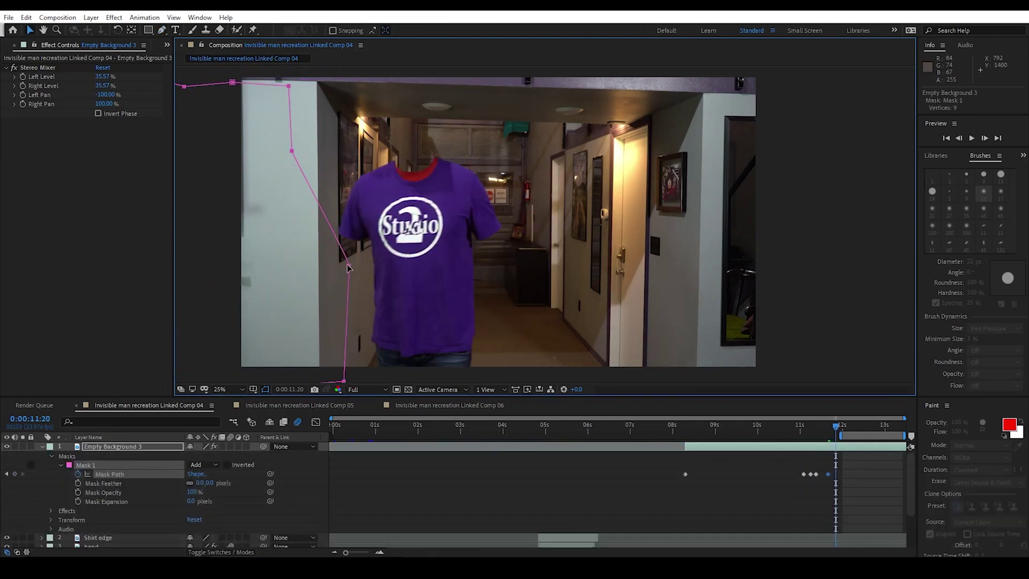
key("Page_Down")
key("Page_Down")
key("Page_Down")
key("Page_Down")
left_click_drag(325, 271, 231, 286)
key("Page_Down")
key("Page_Down")
key("Page_Down")
key("Page_Down")
key("Page_Up")
key("Page_Up")
key("Page_Up")
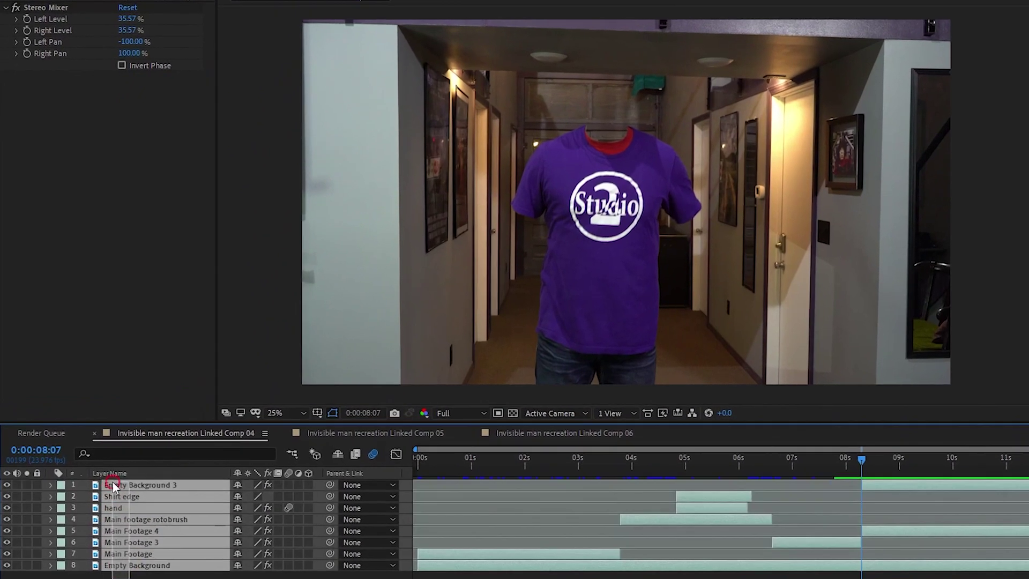
Pre-compose all eight layers of Linked Comp 04 into a single composition
right_click(129, 484)
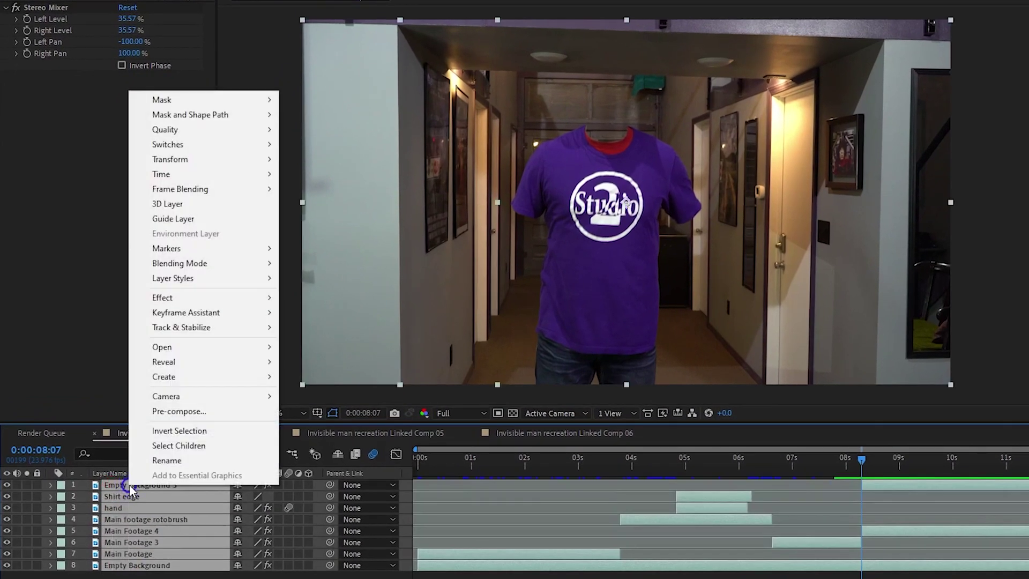
left_click(185, 411)
left_click(678, 368)
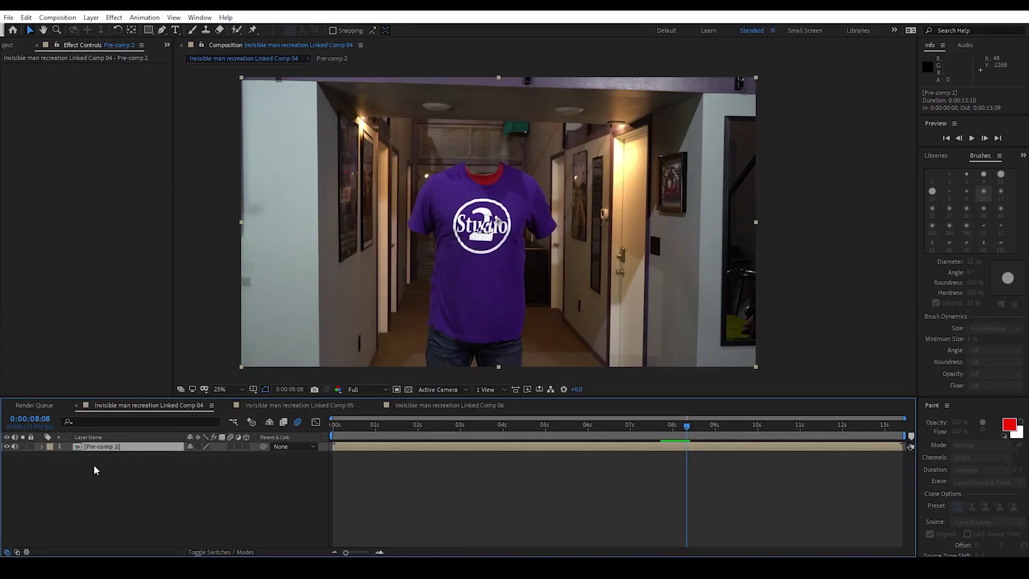
Add a null object to the composition and name it "GLasses"
right_click(105, 447)
mouse_move(128, 349)
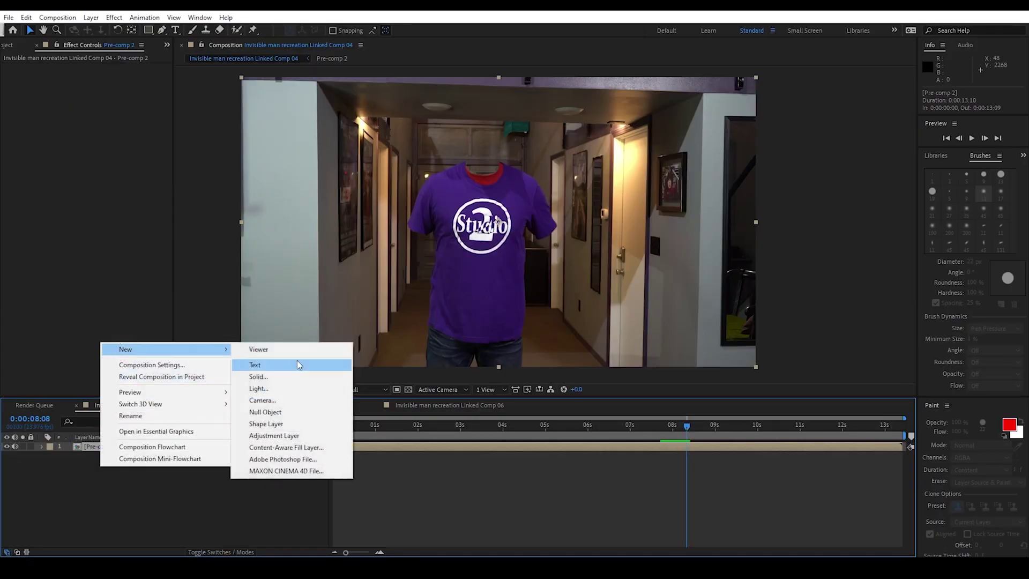
left_click(278, 412)
key("Return")
type("GLasses")
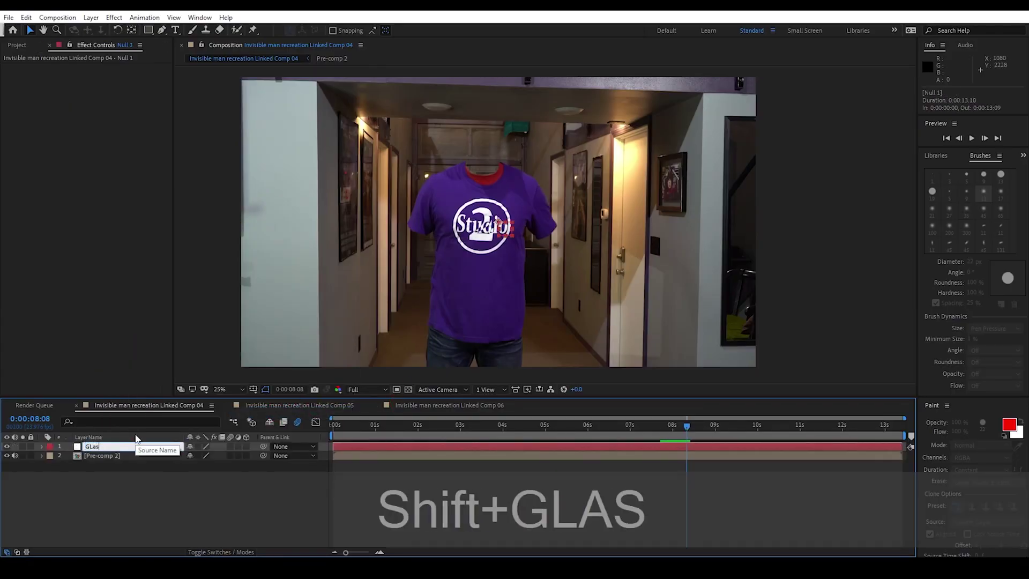
key("Return")
Track the pre-comp's motion with position, rotation and scale, placing track point 1 on the shirt logo's S and analyzing forward
right_click(116, 454)
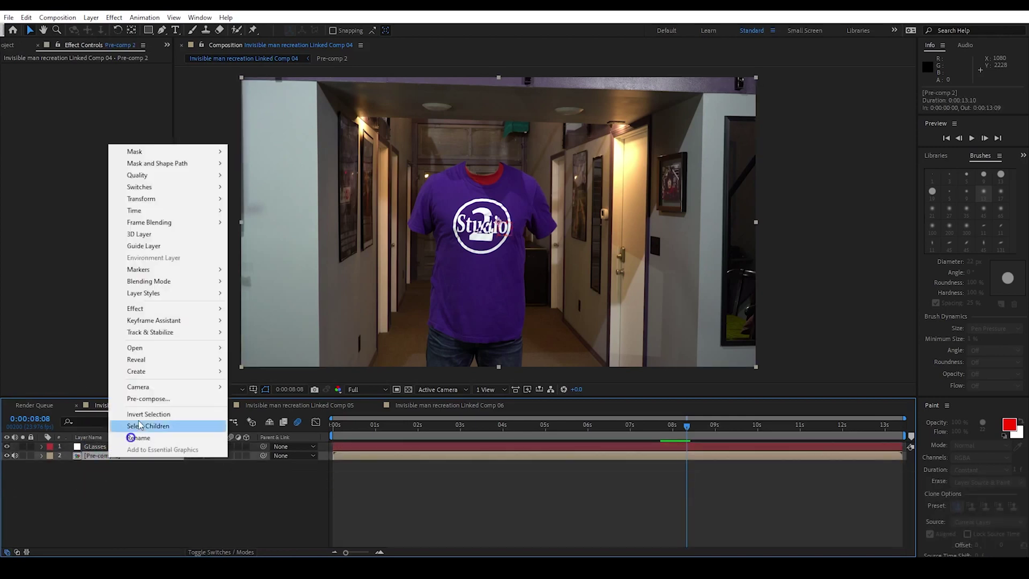
left_click(156, 333)
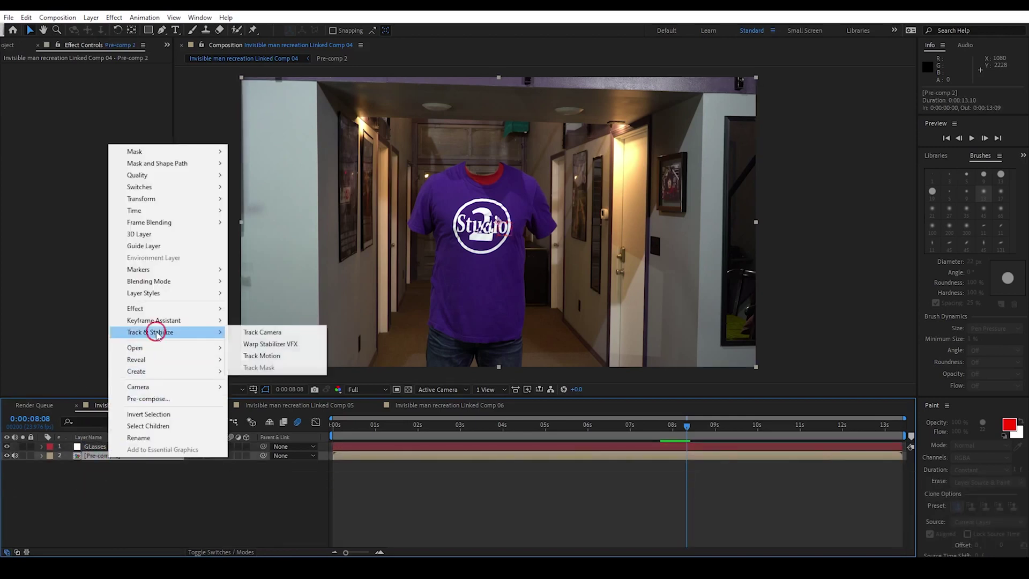
left_click(262, 355)
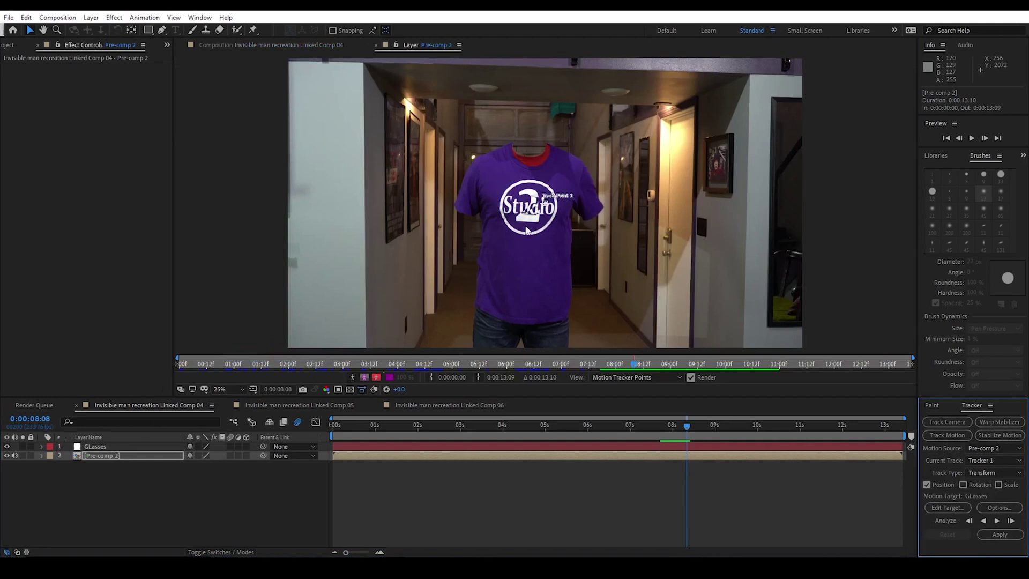
scroll(527, 230, "up", 4)
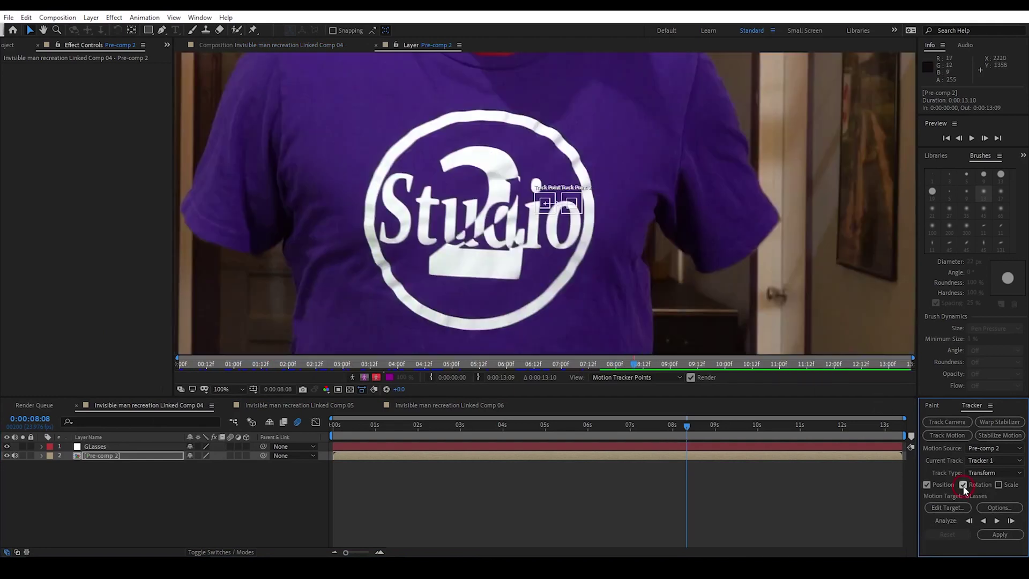
key("ctrl+z")
left_click_drag(547, 207, 411, 202)
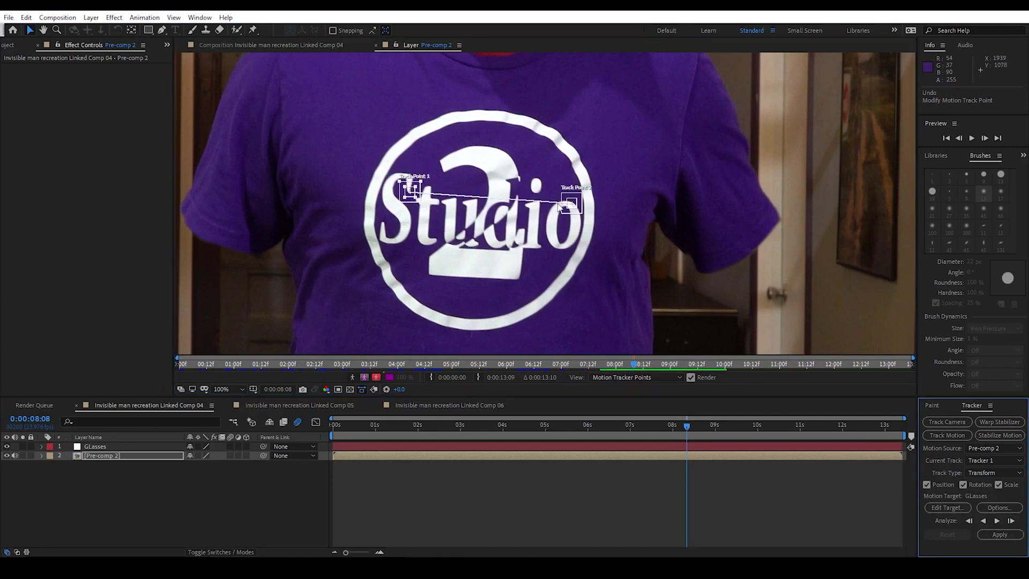
scroll(536, 252, "down", 2)
left_click(997, 520)
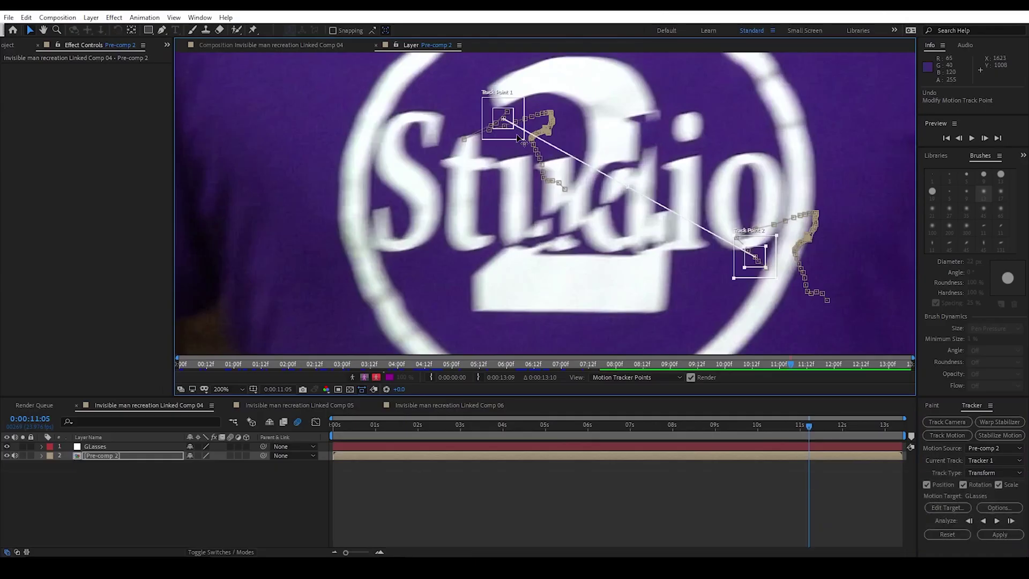
Reposition both drifted track points on the shirt logo around 0:00:11:05 and continue correcting the track frame by frame
key("Page_Up")
left_click_drag(458, 167, 482, 194)
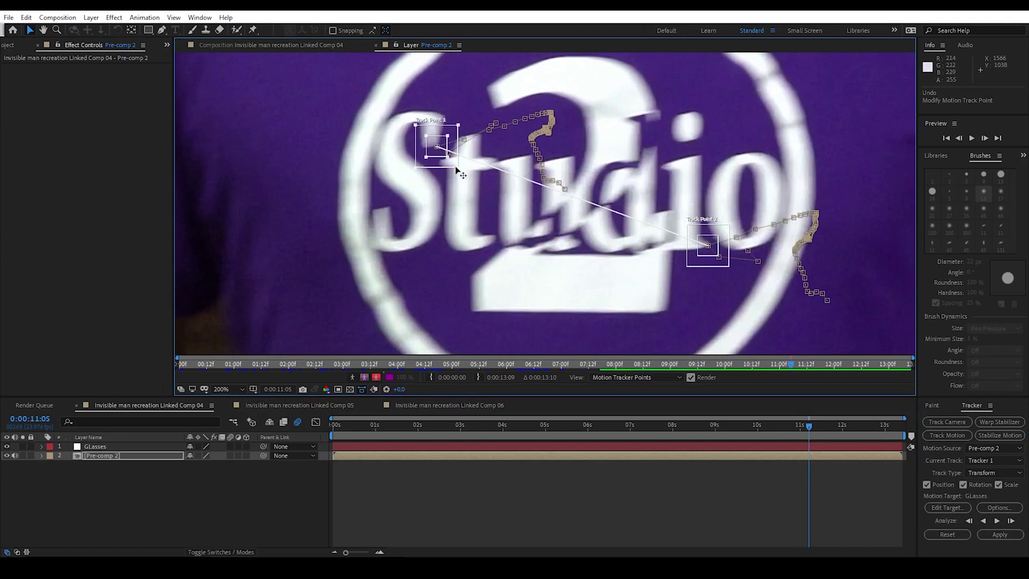
left_click_drag(730, 273, 753, 291)
key("alt+Page_Down")
key("alt+Page_Down")
key("alt+Page_Down")
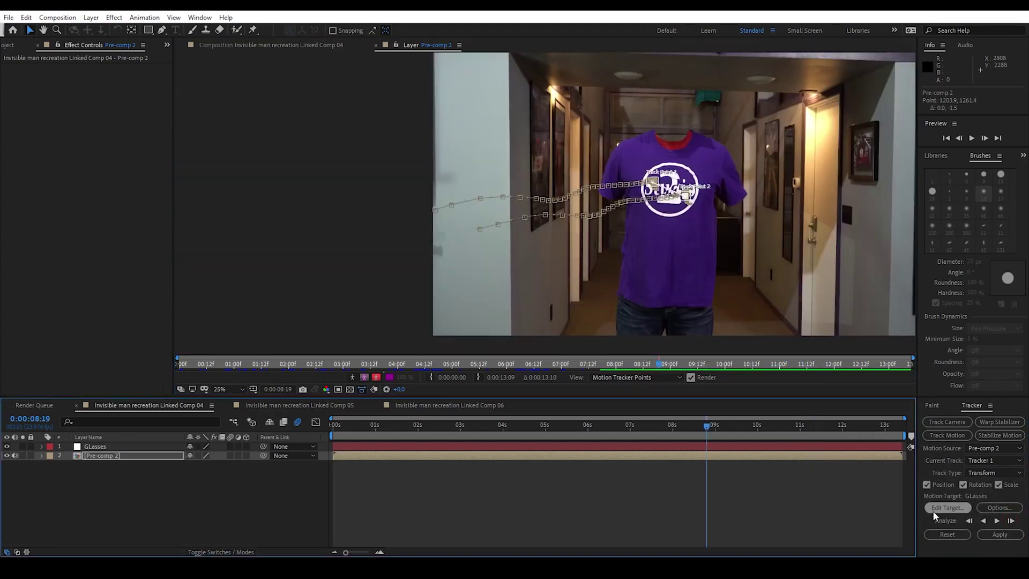
Set the GLasses null as the motion target and apply the tracking data to it
left_click(947, 507)
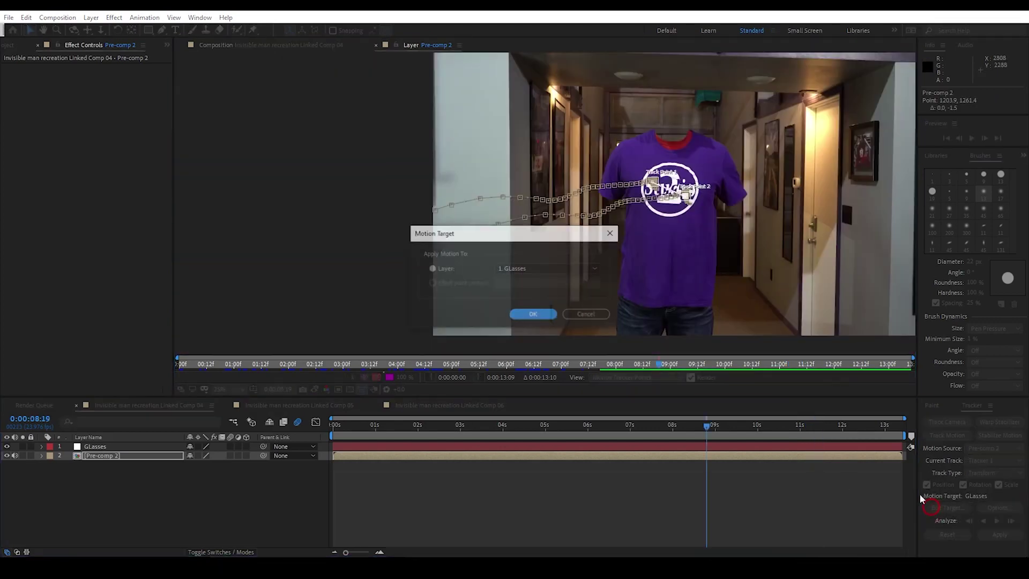
left_click(533, 314)
left_click(1011, 537)
left_click(509, 302)
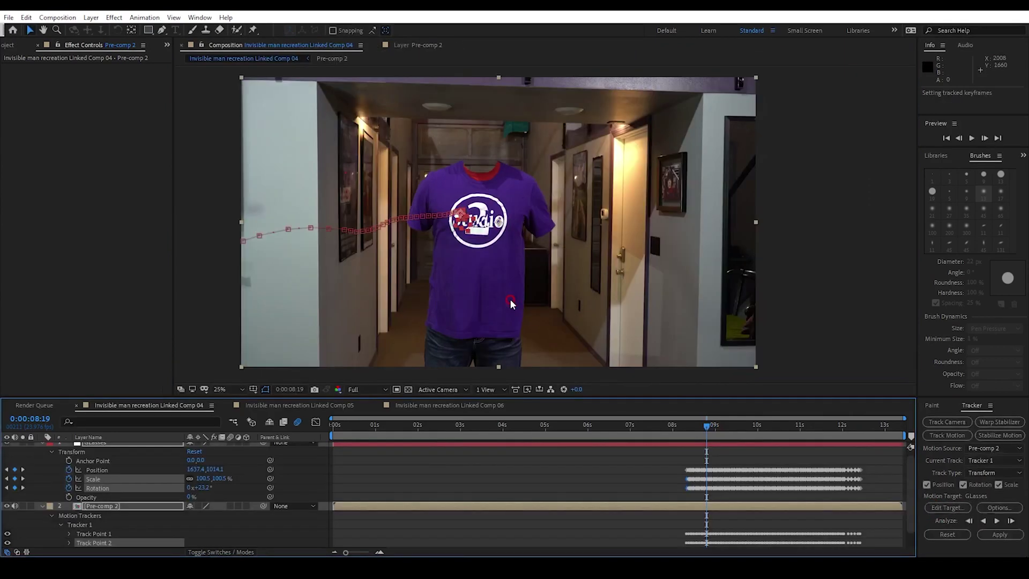
left_click_drag(804, 423, 842, 427)
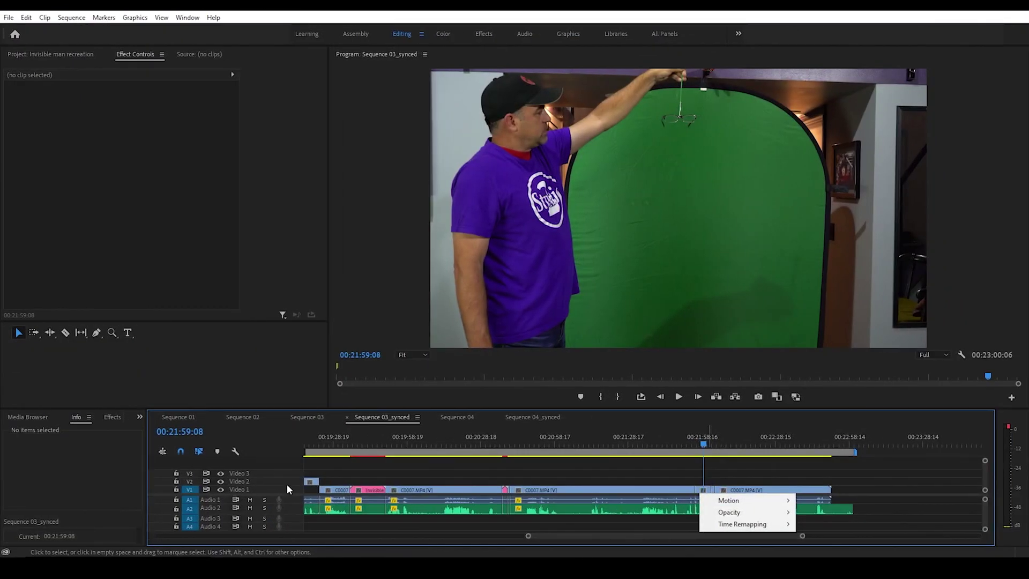
Switch to Premiere Pro and replace the green-screen glasses clip on Video 1 with an After Effects composition
left_click(288, 483)
double_click(288, 483)
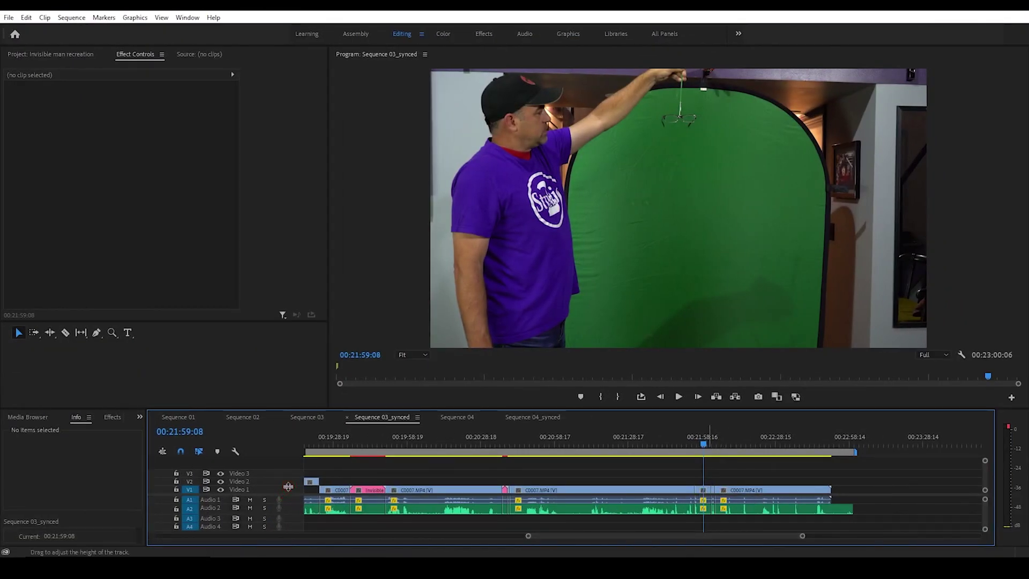
right_click(706, 489)
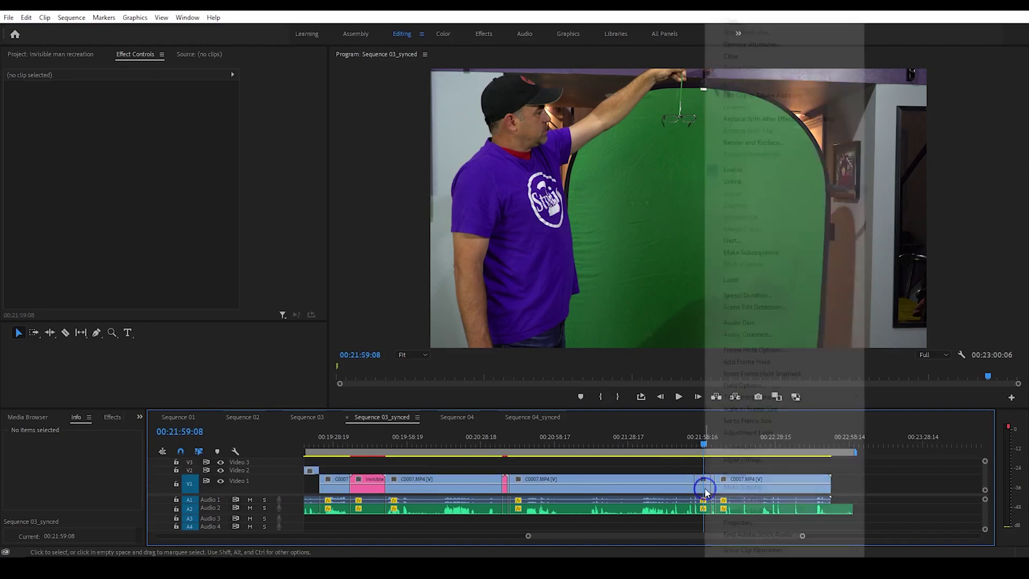
left_click(727, 121)
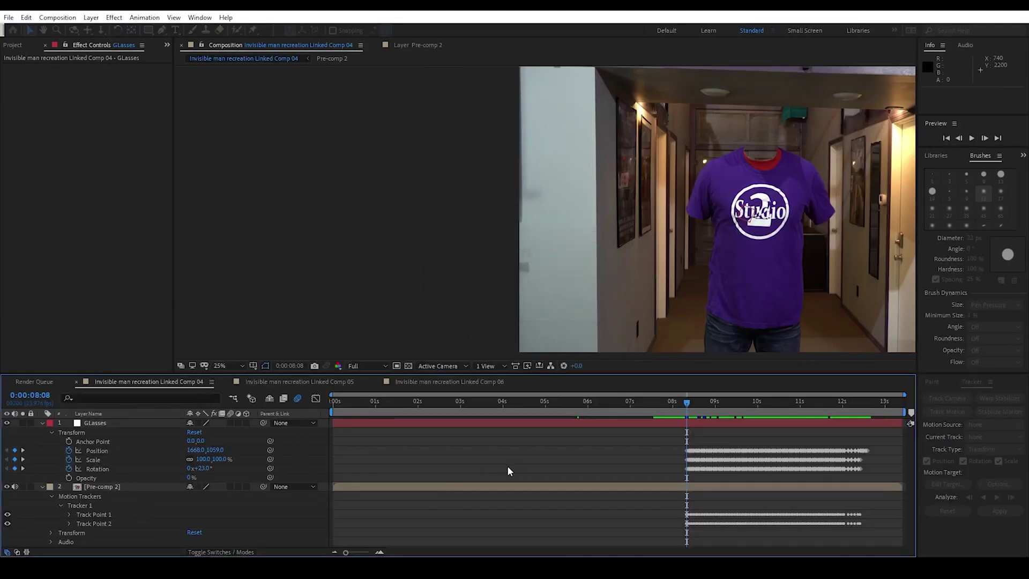
Draw a rectangular mask around the hanging glasses in C0007.MP4 and adjust its corner points to isolate them
key("period")
left_click(148, 29)
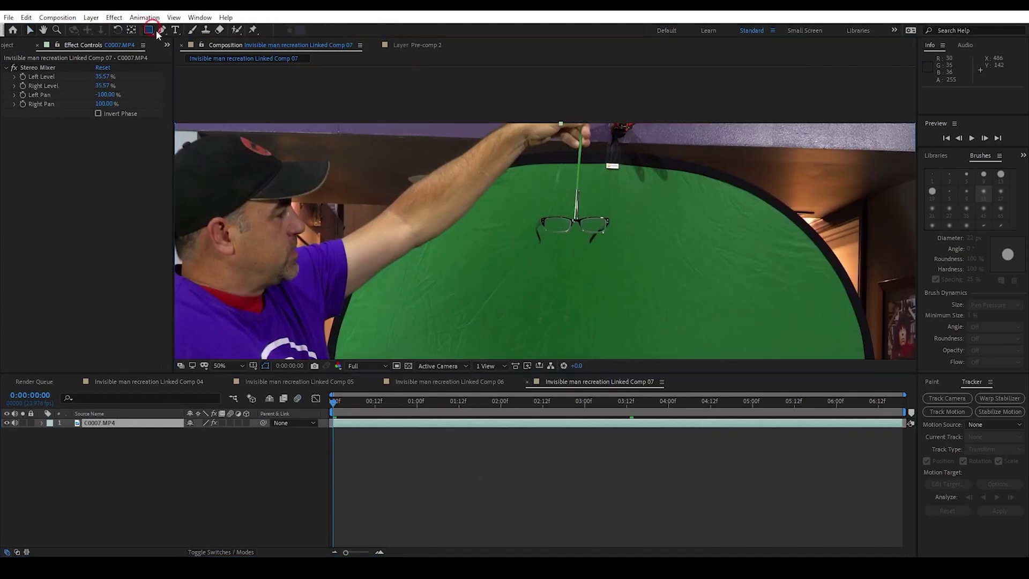
mouse_move(471, 290)
left_mouse_down()
mouse_move(654, 202)
mouse_move(672, 182)
left_mouse_up()
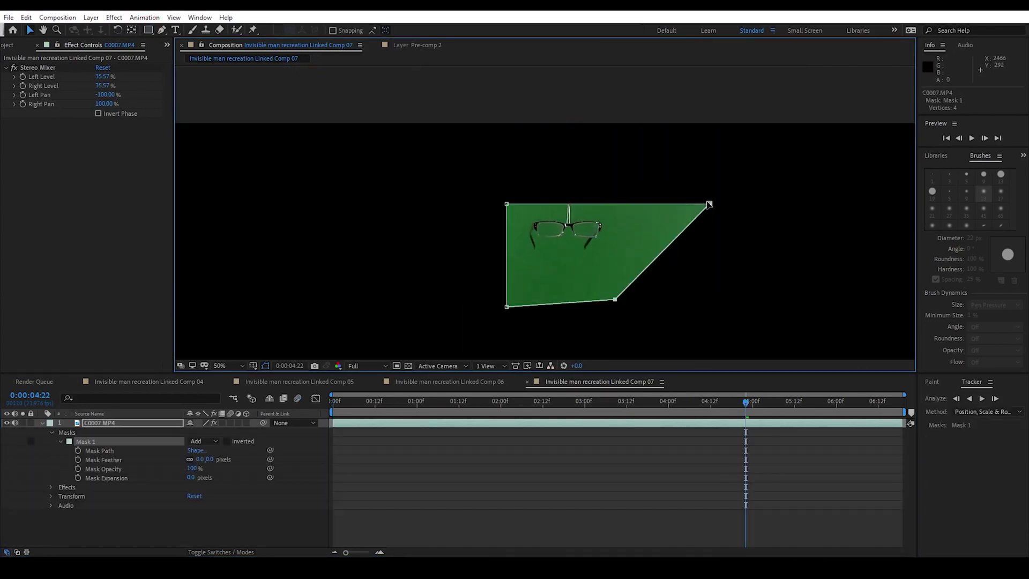
left_click_drag(613, 206, 614, 211)
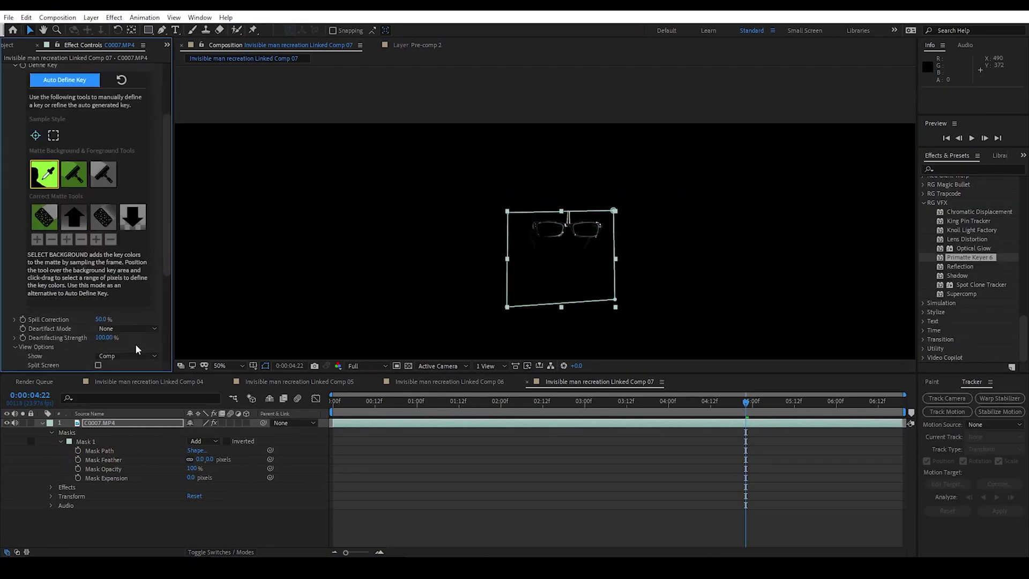
Set the Primatte Keyer view to Matte to inspect the glasses key
left_click(128, 356)
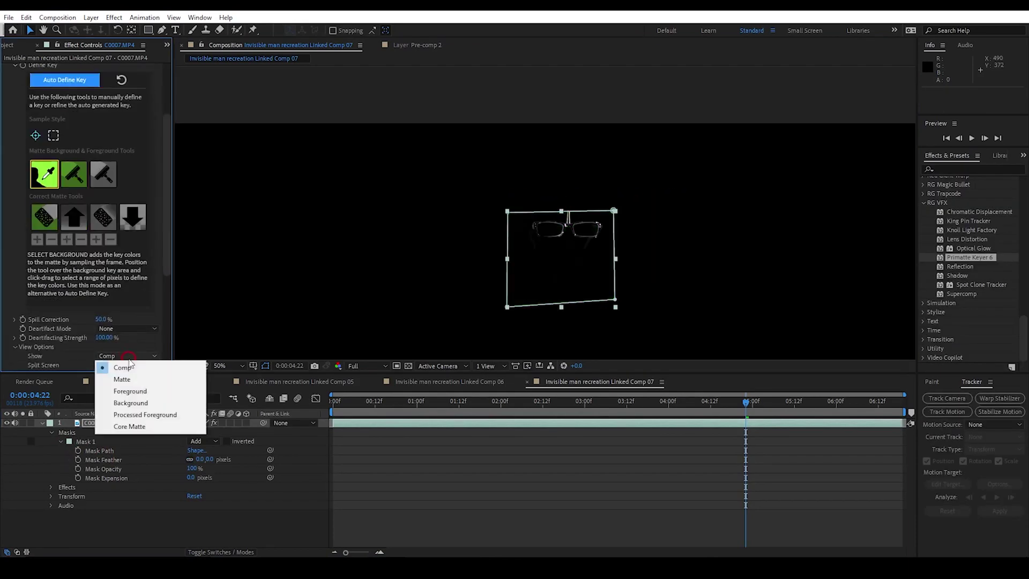
left_click(126, 380)
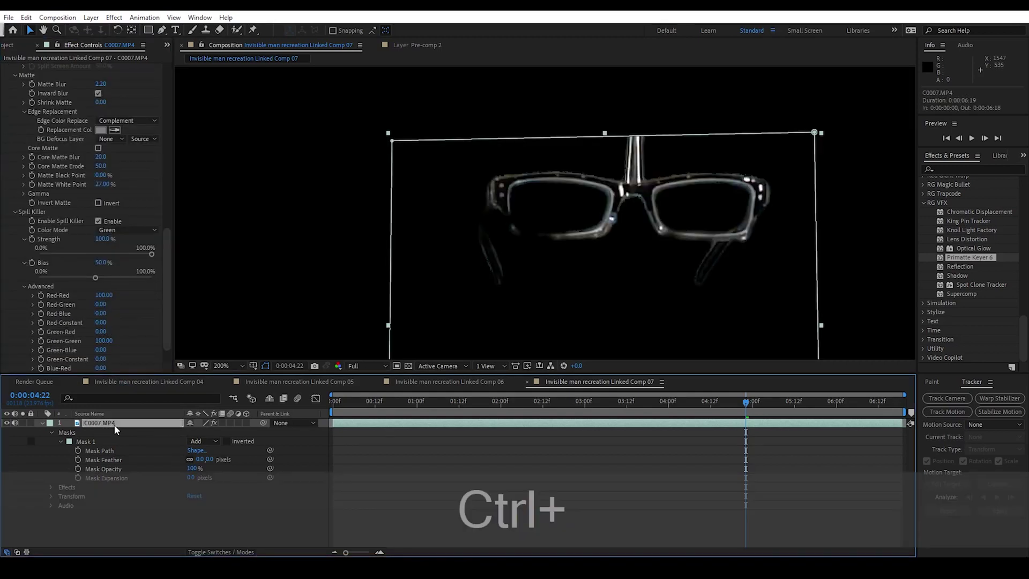
Copy the keyed C0007.MP4 glasses layer into Invisible man recreation Linked Comp 04
key("ctrl+c")
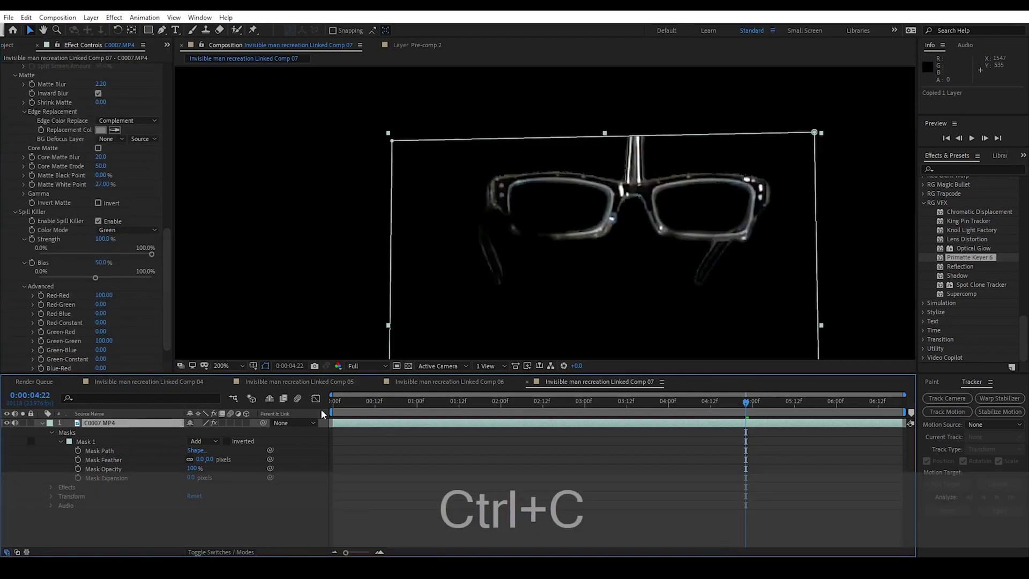
left_click(472, 381)
left_click(315, 383)
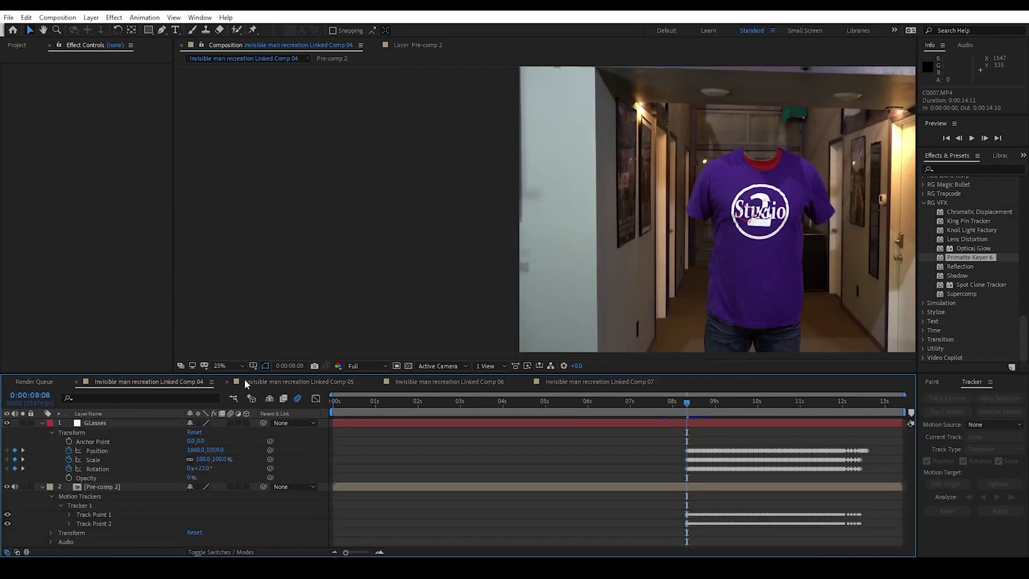
left_click(42, 423)
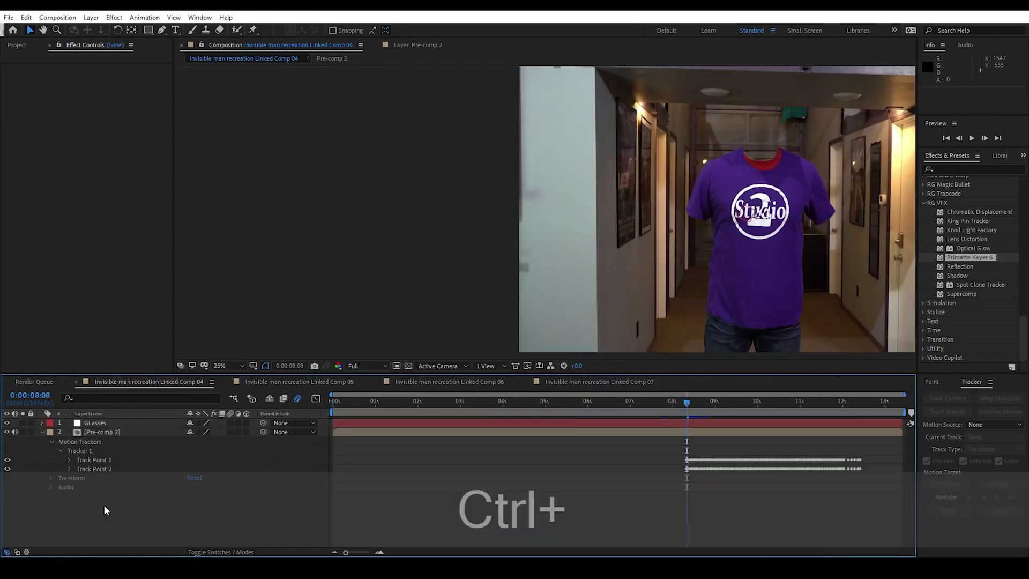
key("ctrl+v")
Slide the C0007.MP4 layer along the timeline to start at 0:00:07:04 and check the glasses over the shirt footage
left_click_drag(705, 251, 441, 251)
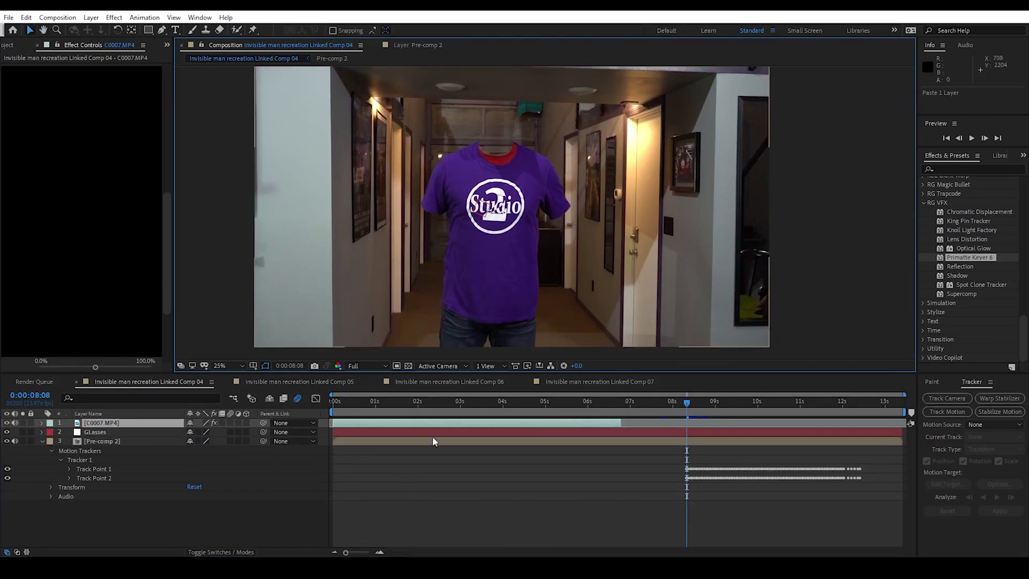
left_click_drag(497, 427, 762, 429)
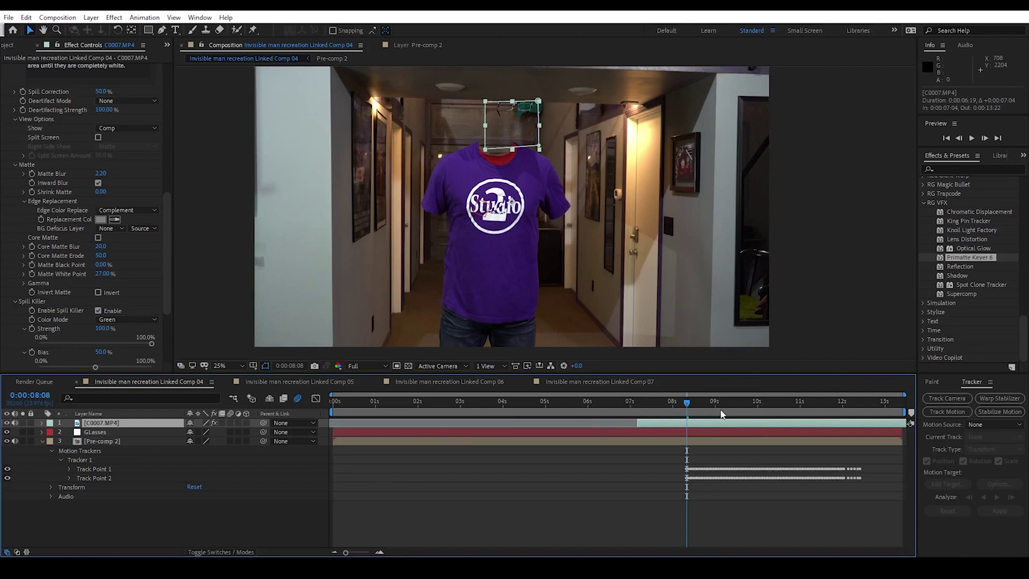
left_click_drag(692, 408, 719, 408)
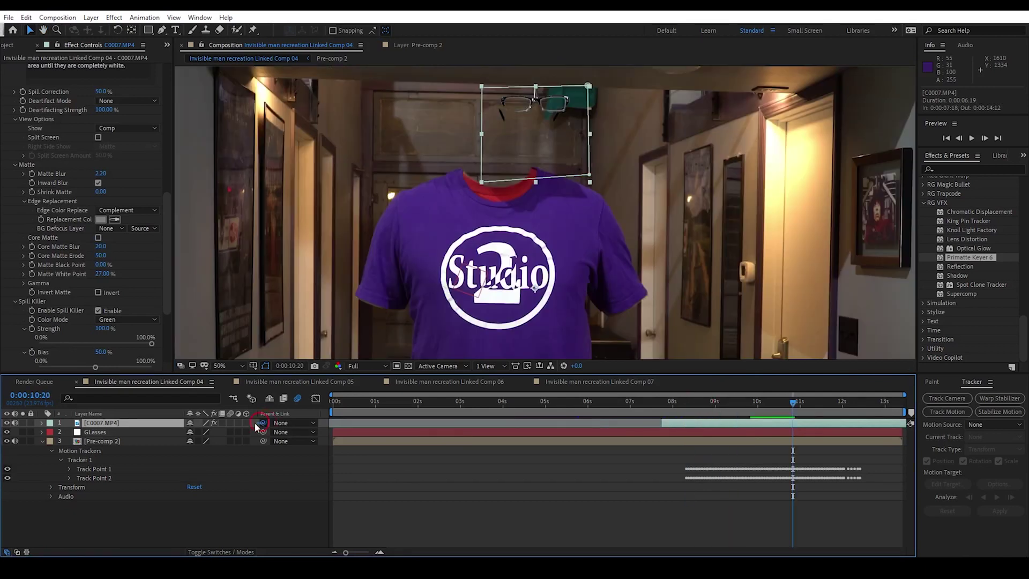
Parent the C0007.MP4 layer to the GLasses null and shift the glasses slightly left above the collar
left_click_drag(130, 434, 129, 432)
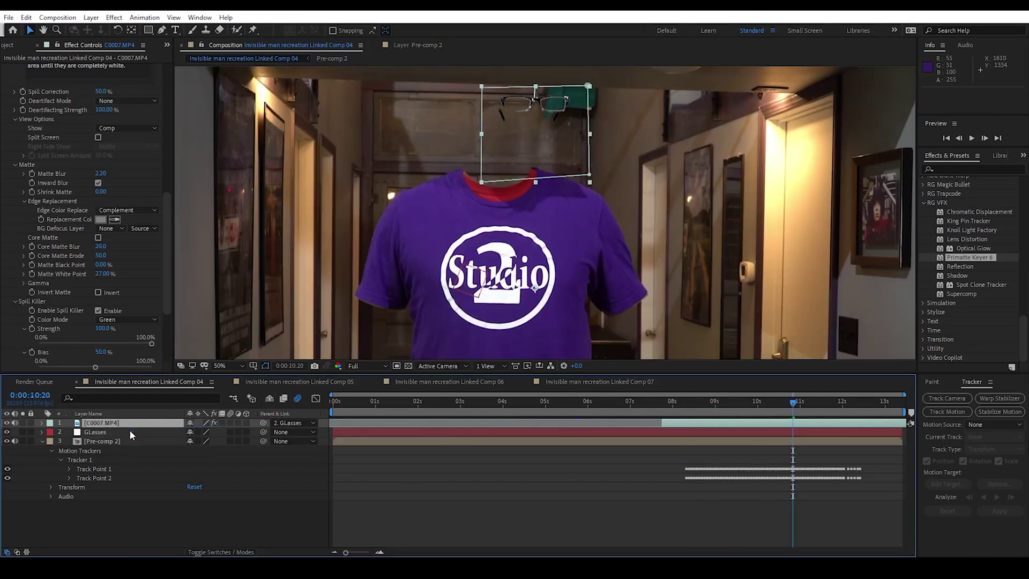
left_click_drag(510, 133, 490, 132)
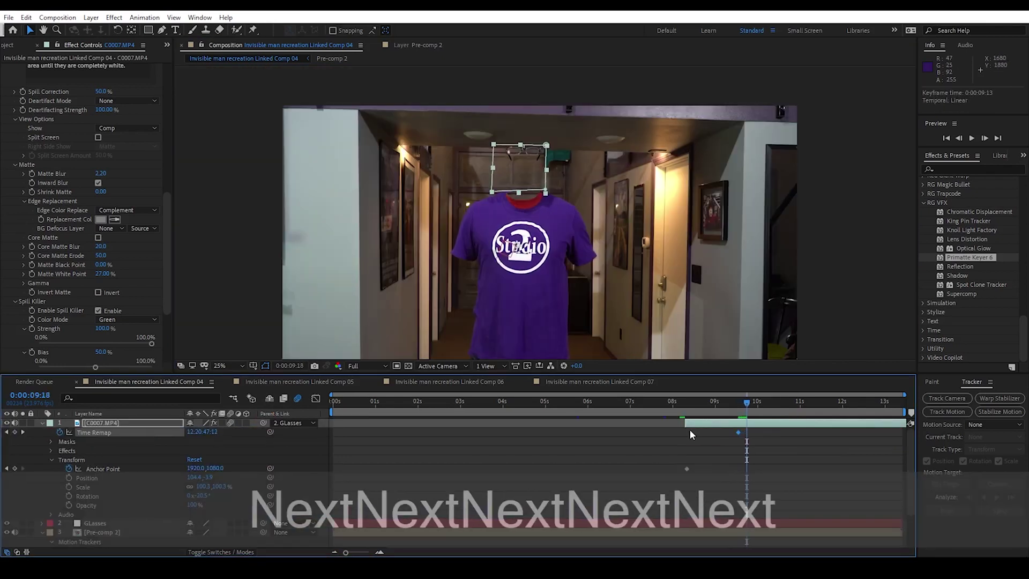
Check the glasses over the moving shirt and trim the start of the C0007.MP4 layer to 0:00:08:07
left_click(773, 410)
left_click(778, 405)
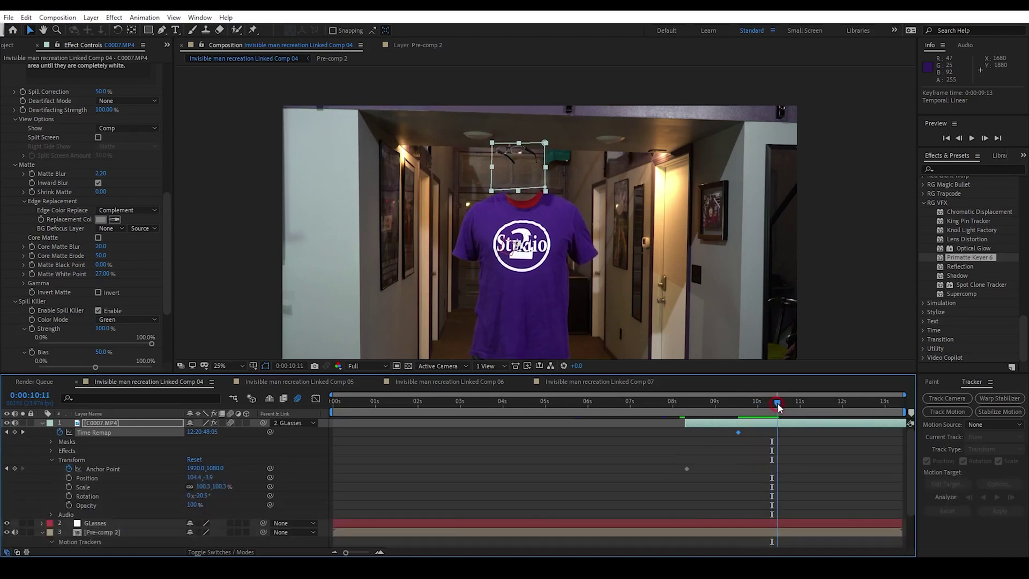
left_click_drag(787, 403, 796, 406)
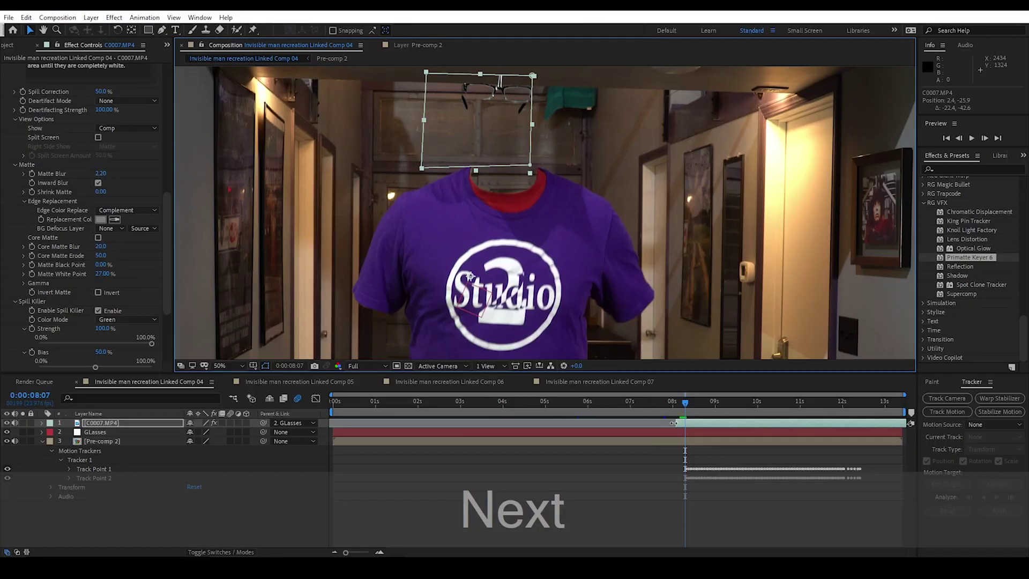
left_click_drag(673, 423, 682, 423)
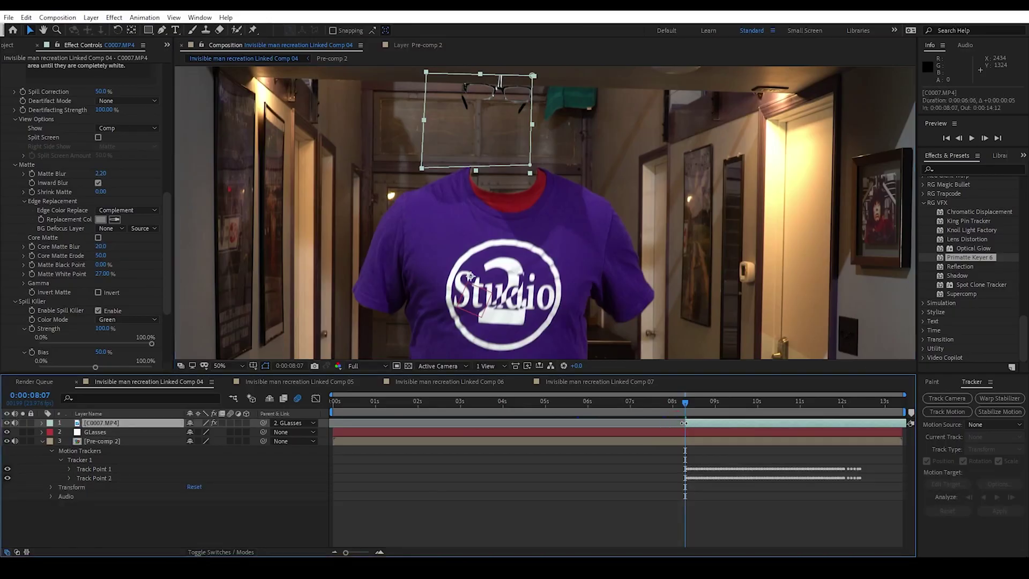
key("Page_Up")
key("Page_Down")
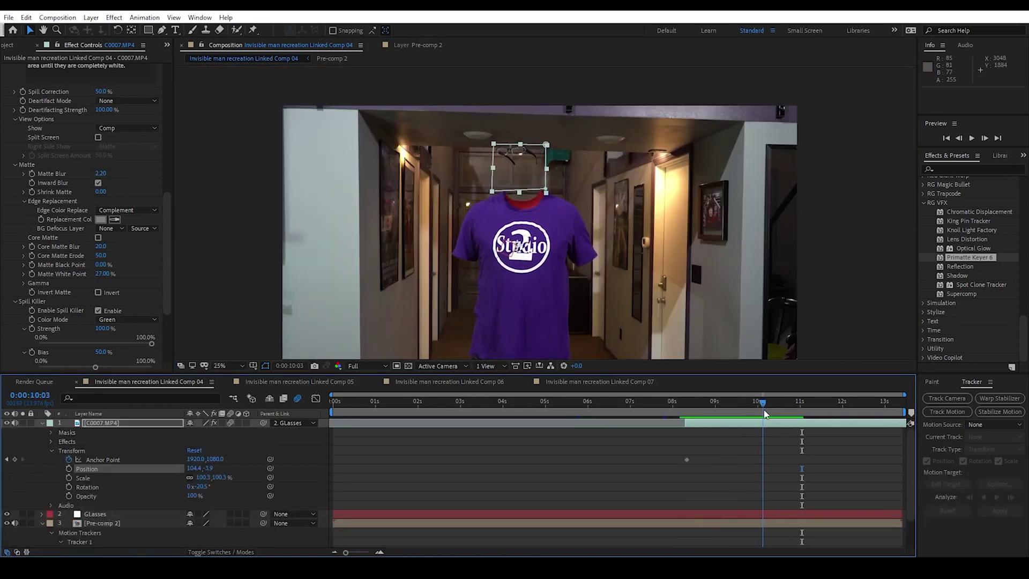
Enable time remapping on the C0007.MP4 layer and place Time Remap keyframes at 0:00:09:13 and 0:00:10:09
right_click(85, 423)
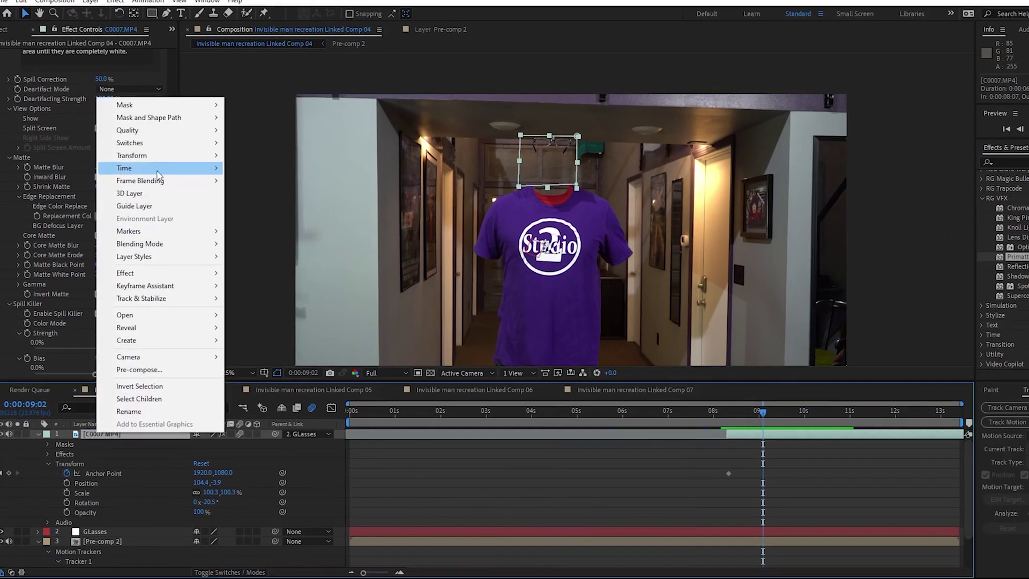
mouse_move(146, 175)
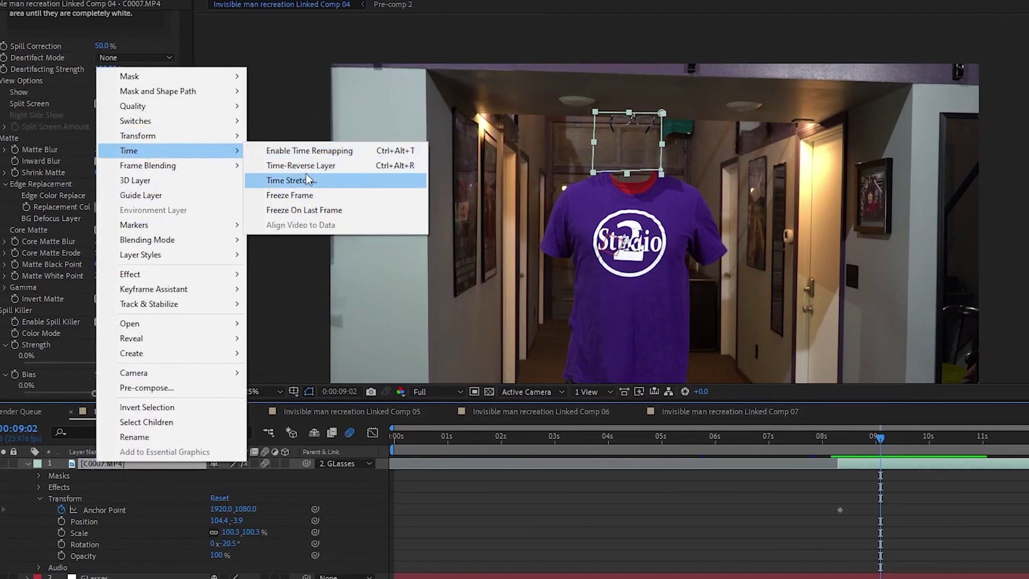
left_click(311, 152)
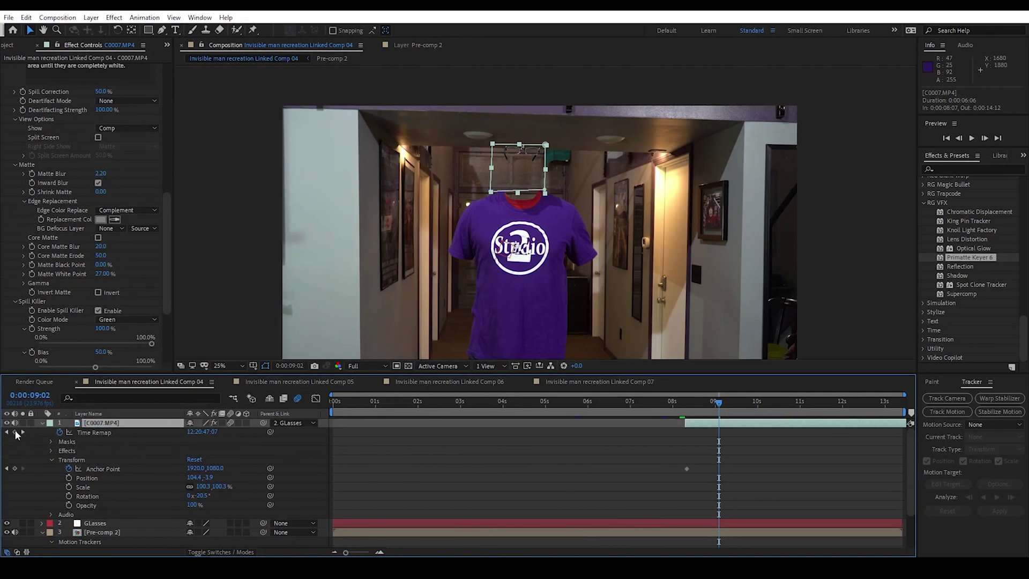
left_click_drag(719, 432, 737, 435)
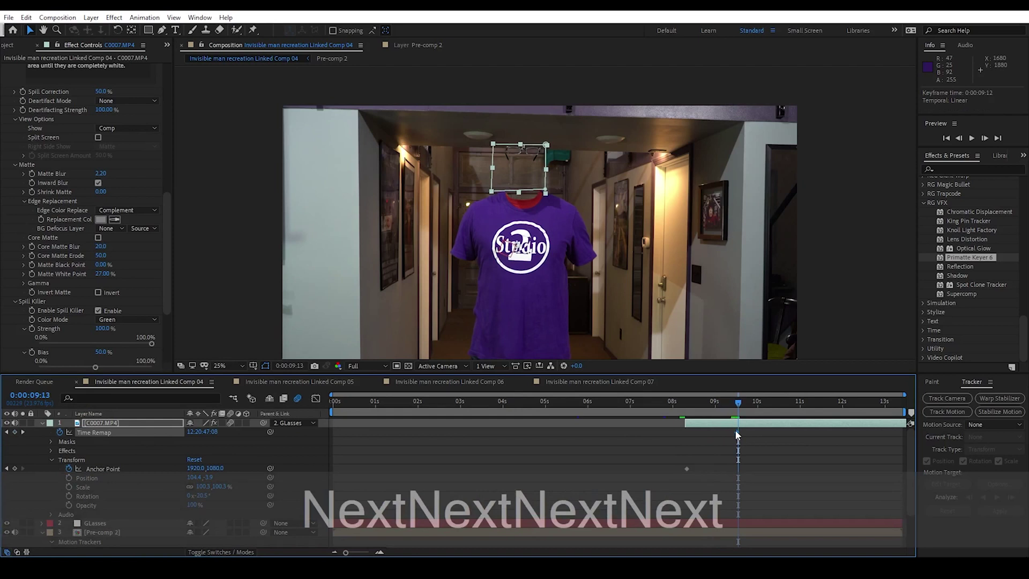
left_click(15, 432)
key("space")
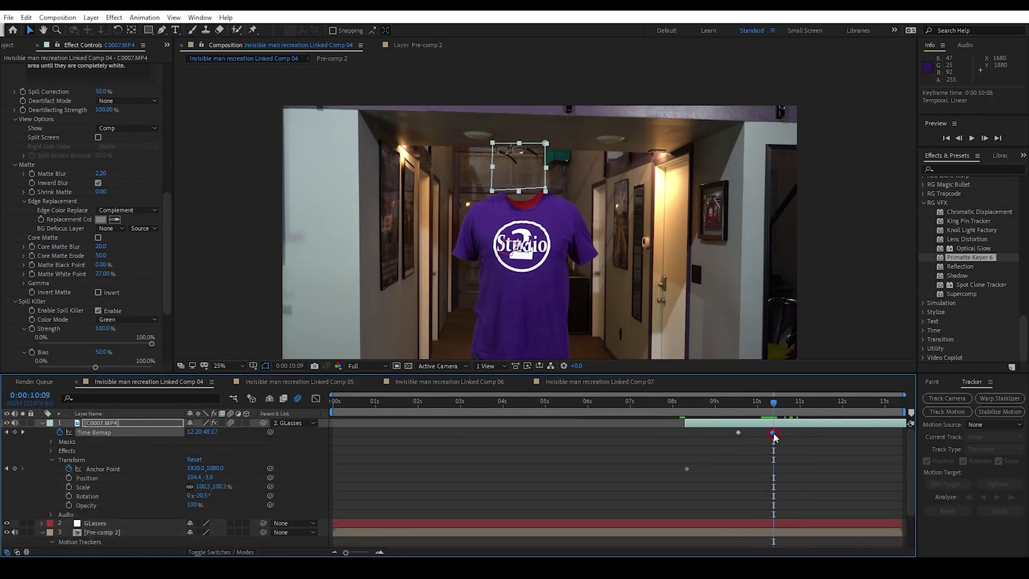
Step through the frames after the second Time Remap keyframe and play back the retimed glasses motion
key("Page_Down")
key("Page_Down")
key("Page_Down")
key("Page_Down")
key("Page_Down")
key("Page_Down")
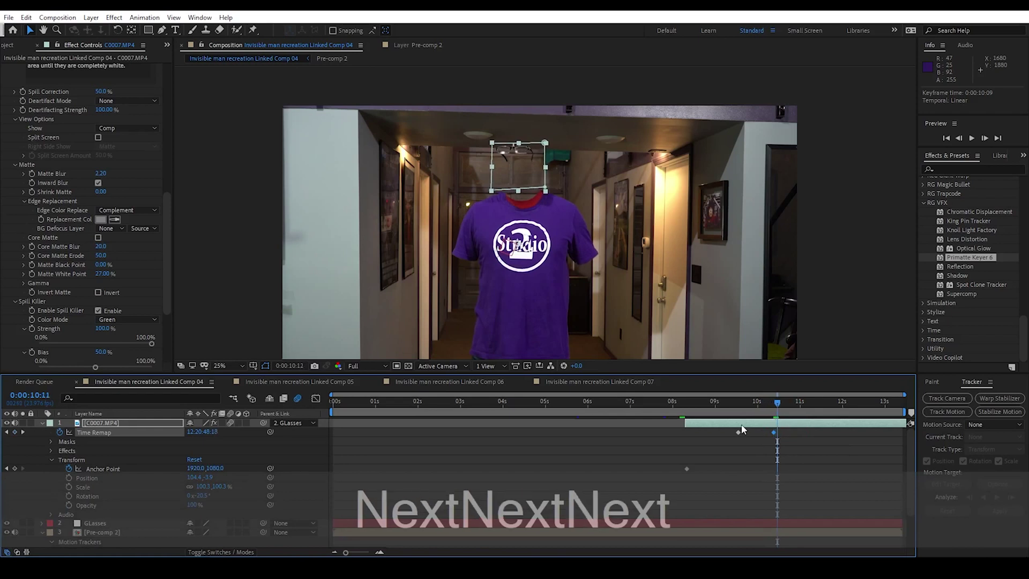
key("Page_Down")
key("Page_Down")
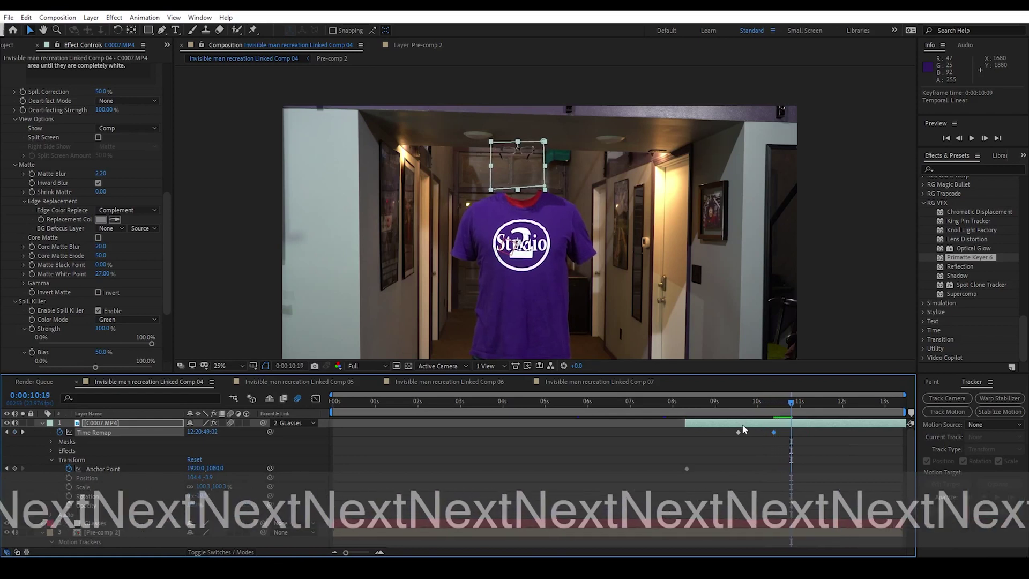
key("space")
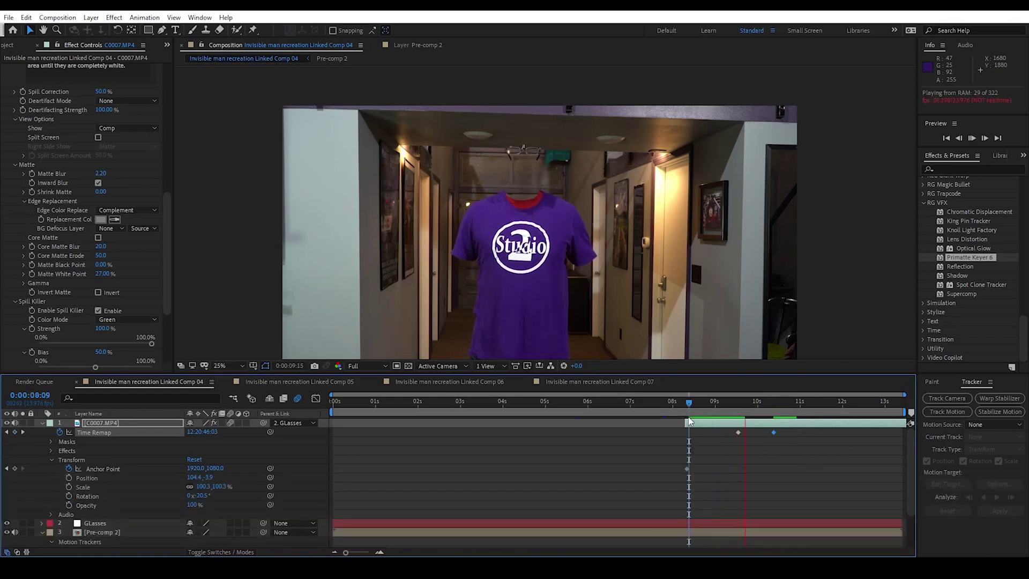
key("grave")
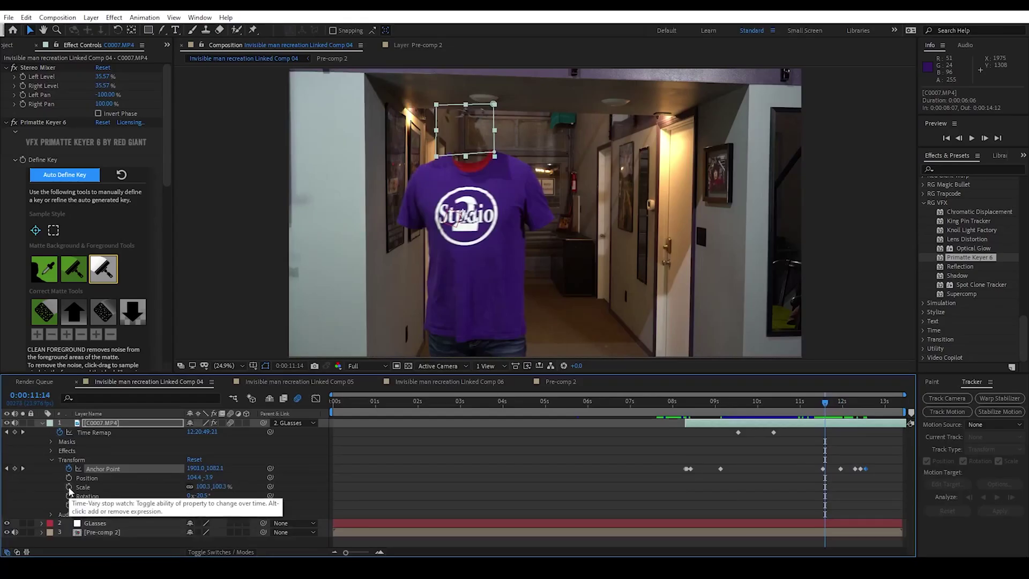
Animate the C0007.MP4 layer's scale from 0:00:11:14 to 116.3% at 0:00:12:10 and delete its anchor point keyframes from 0:00:12:00 onward
left_click(69, 487)
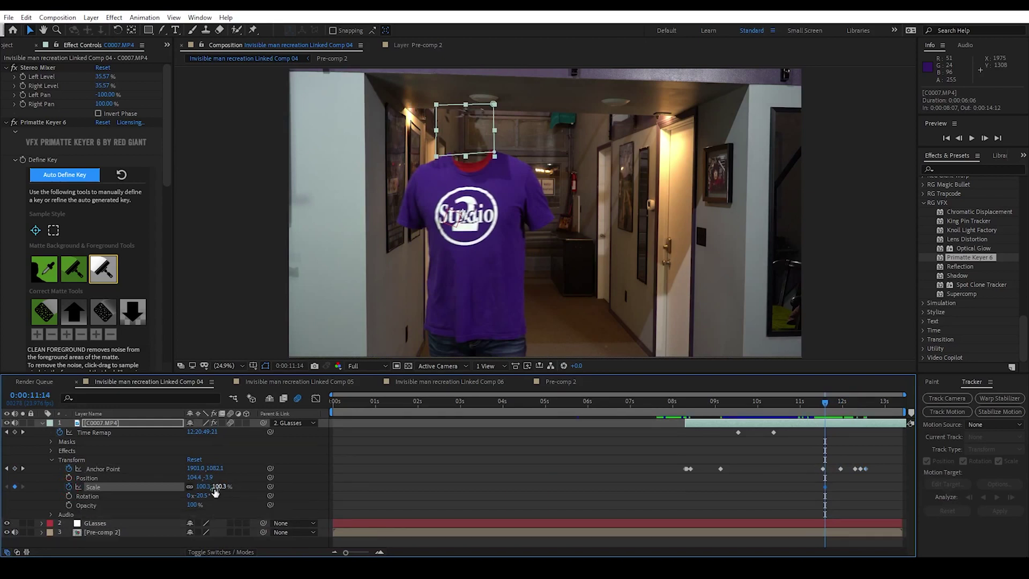
key("Page_Down")
key("Page_Down")
key("Page_Down")
key("Page_Down")
key("Page_Down")
key("Page_Down")
key("Page_Down")
key("Page_Up")
key("Page_Up")
key("Page_Down")
key("Page_Down")
key("Page_Down")
key("Page_Down")
key("Page_Down")
key("Page_Down")
key("Page_Down")
key("Page_Down")
key("Page_Down")
key("Page_Down")
key("Page_Down")
key("Page_Down")
key("Page_Down")
key("Page_Down")
key("Page_Down")
left_click_drag(203, 486, 212, 485)
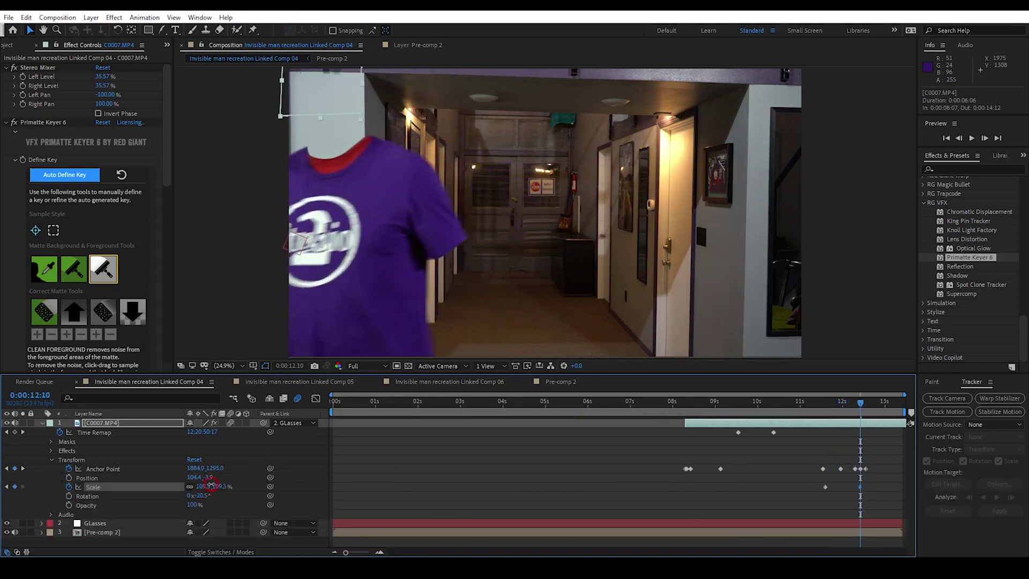
left_click_drag(890, 458, 825, 484)
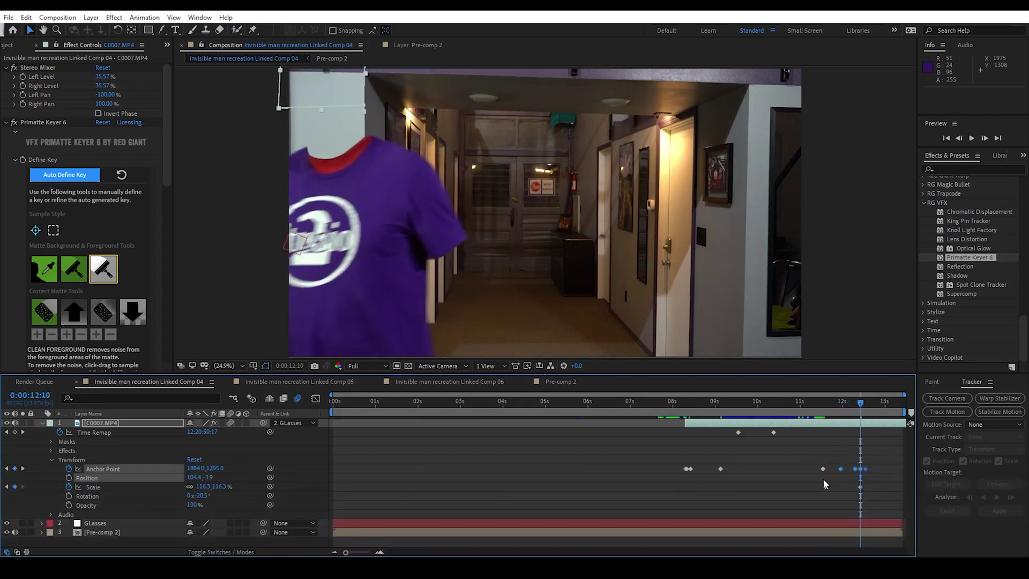
key("Delete")
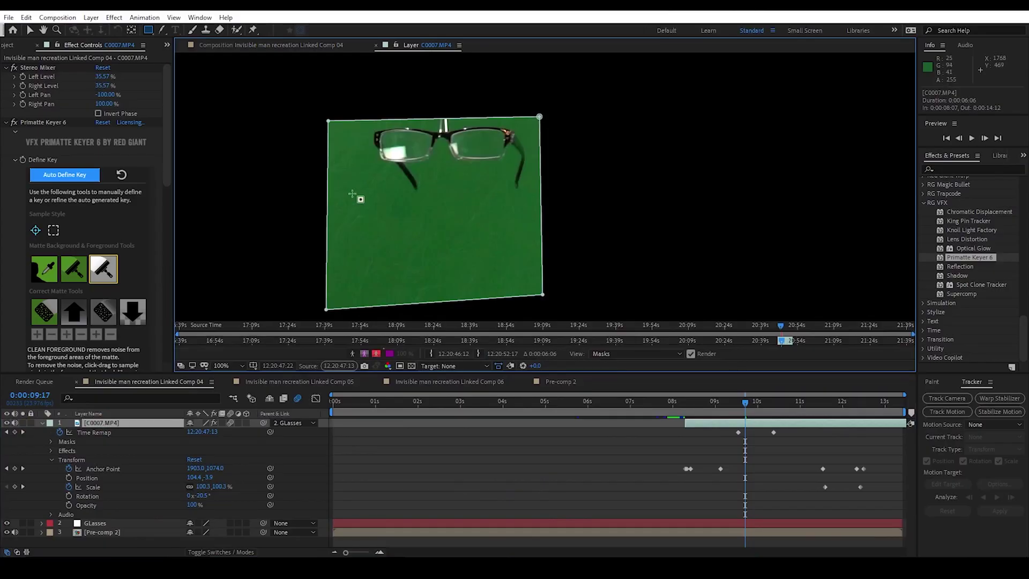
Draw a five-point Pen mask around the support above the glasses' bridge at 0:00:08:07 and keyframe the mask path
scroll(459, 142, "up", 2)
left_click(162, 31)
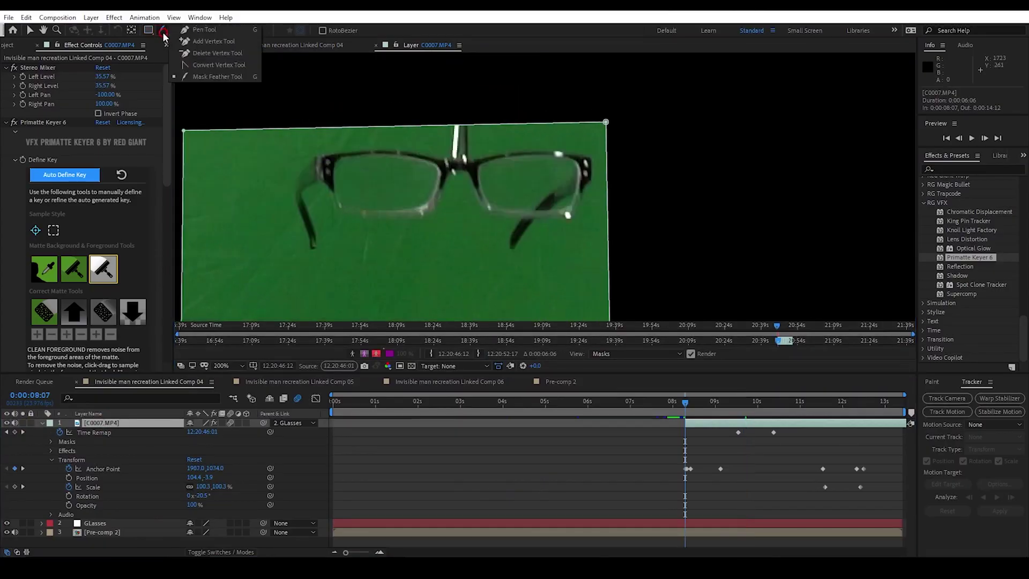
left_click(204, 29)
left_click(428, 76)
left_click(507, 112)
left_click(466, 161)
left_click(444, 159)
left_click(404, 110)
left_click(428, 76)
key("alt+m")
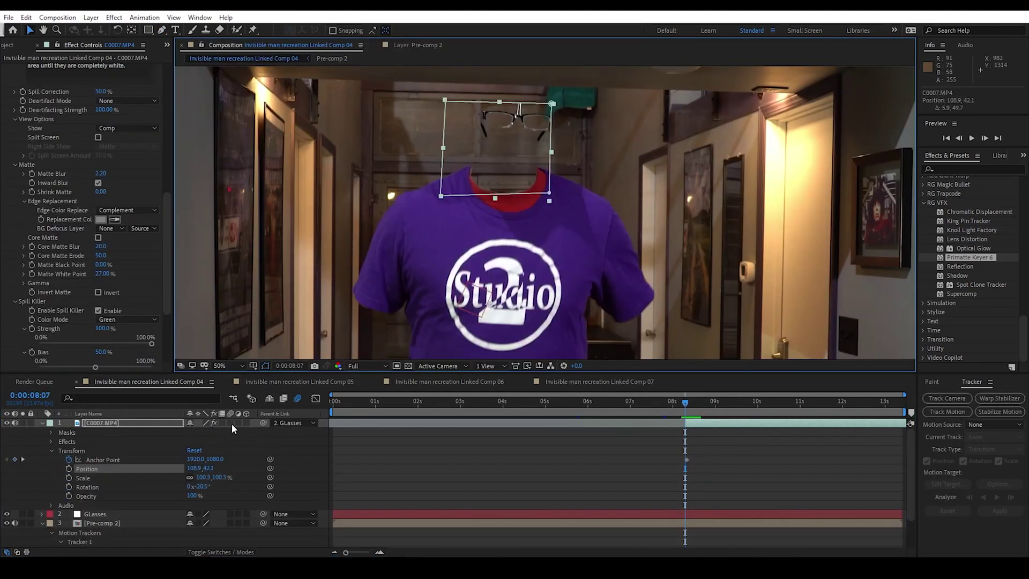
Enable motion blur for the C0007.MP4 layer and check the glasses' position frame by frame around 0:00:11:04
left_click(232, 423)
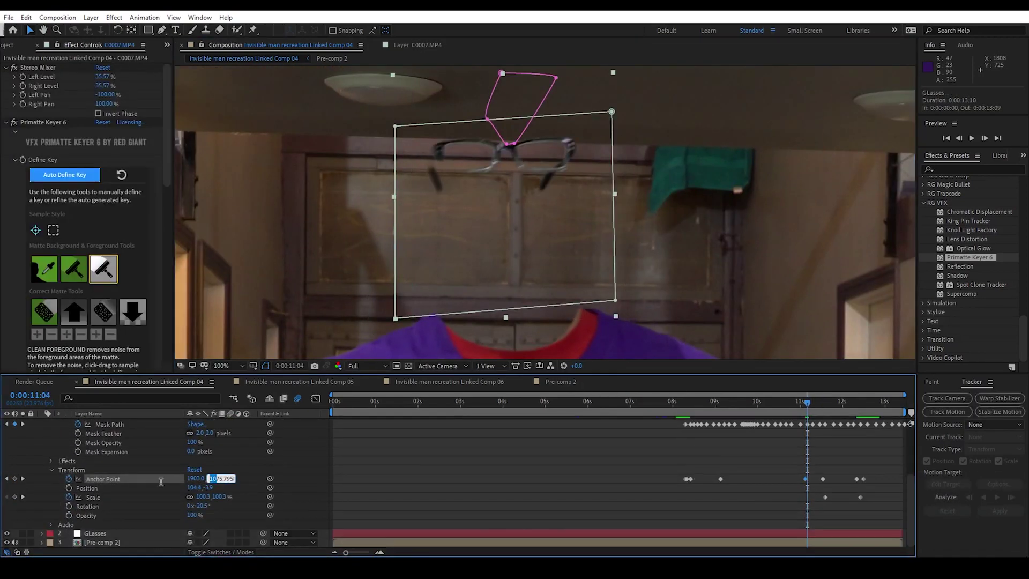
key("Page_Up")
key("Page_Up")
key("Page_Down")
key("Page_Up")
key("Page_Down")
key("Page_Up")
key("Page_Up")
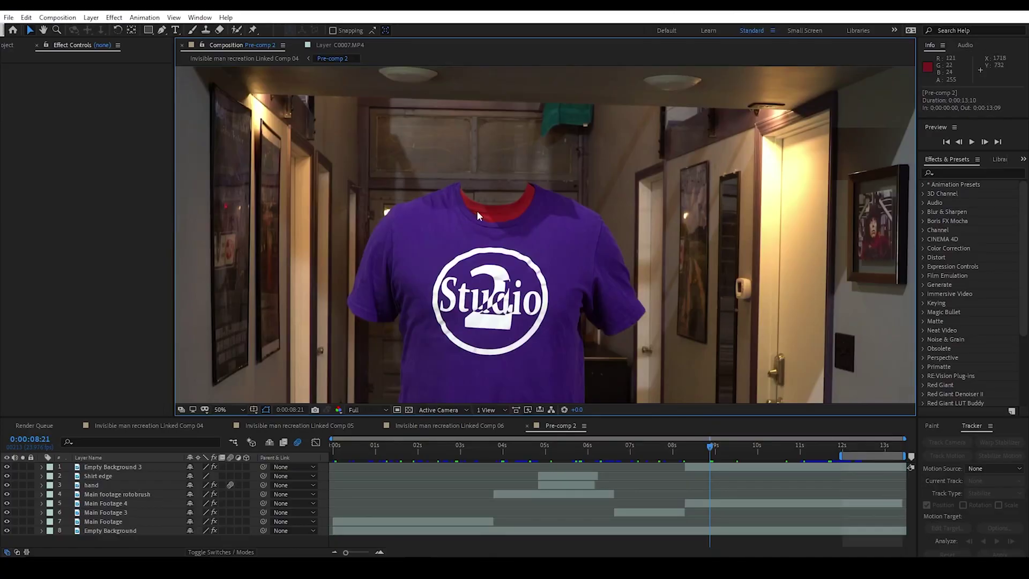
Save the Pre-comp 2 frame at 0:00:08:21 as a Photoshop file
left_click(49, 18)
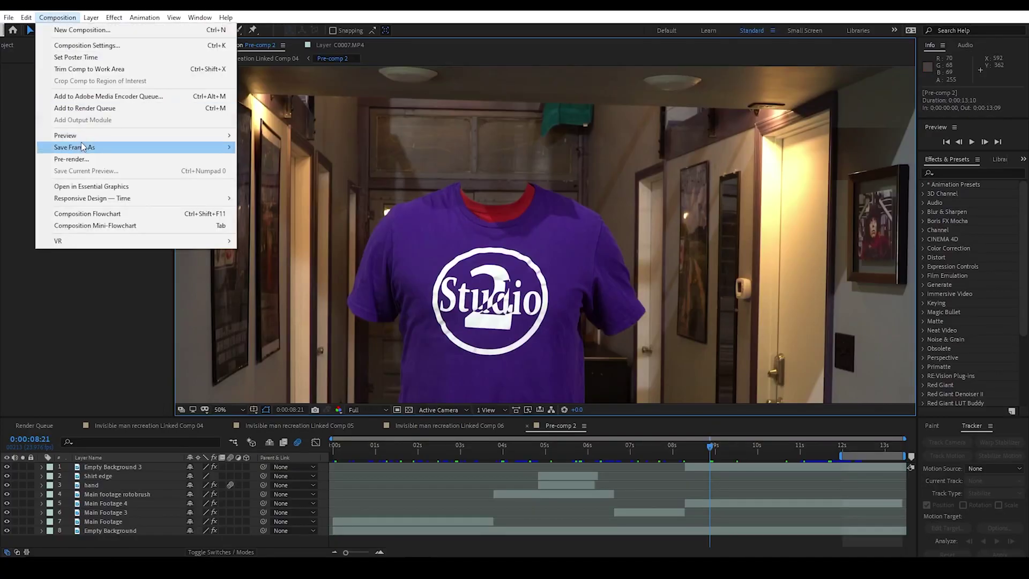
mouse_move(83, 147)
left_click(260, 147)
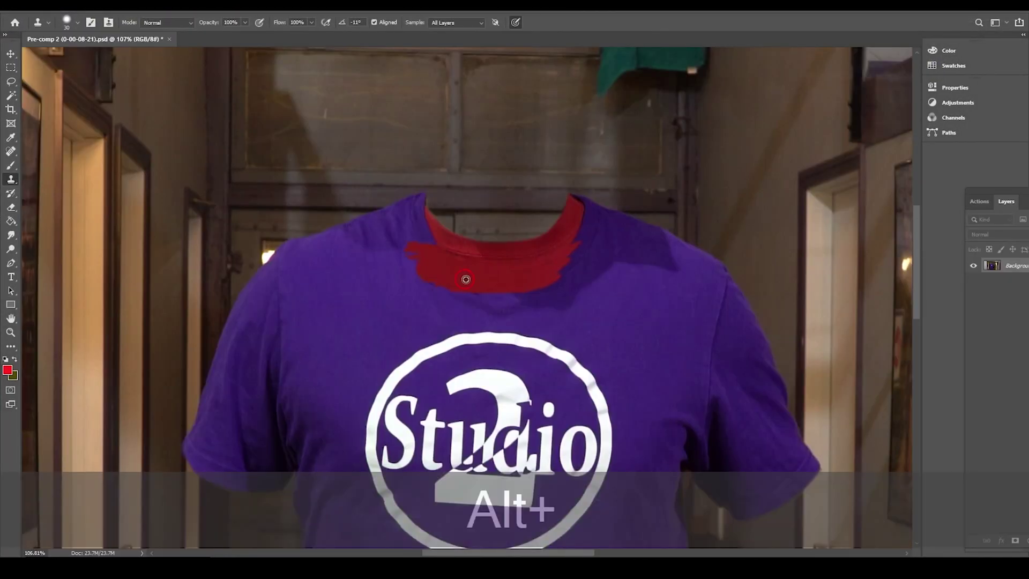
In Photoshop, clone the red collar fabric over the purple shirt along both sides of the neckline with the Clone Stamp
left_click(574, 279, "alt")
left_click_drag(429, 221, 415, 238)
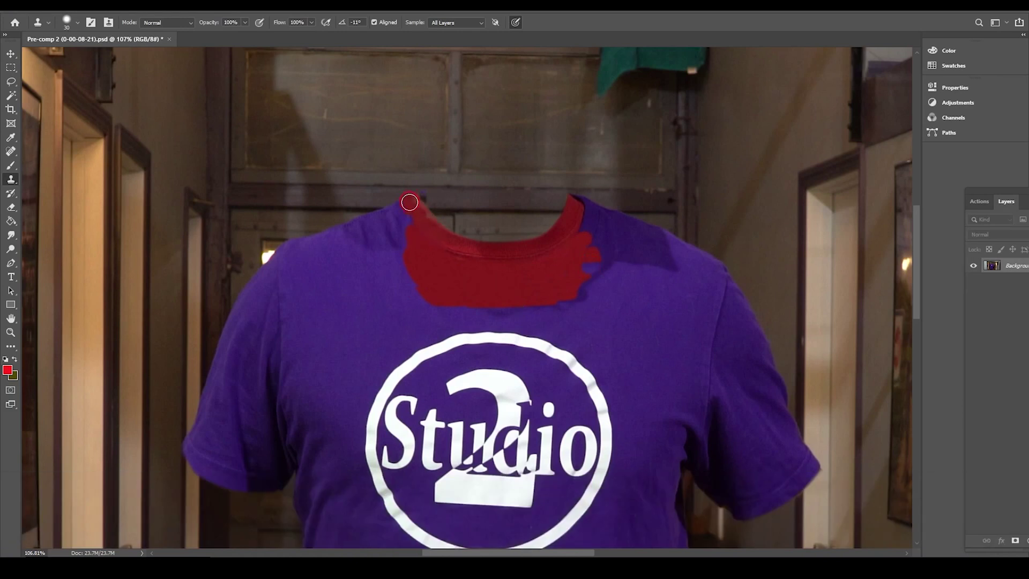
left_click(586, 206, "alt")
left_click_drag(430, 230, 421, 216)
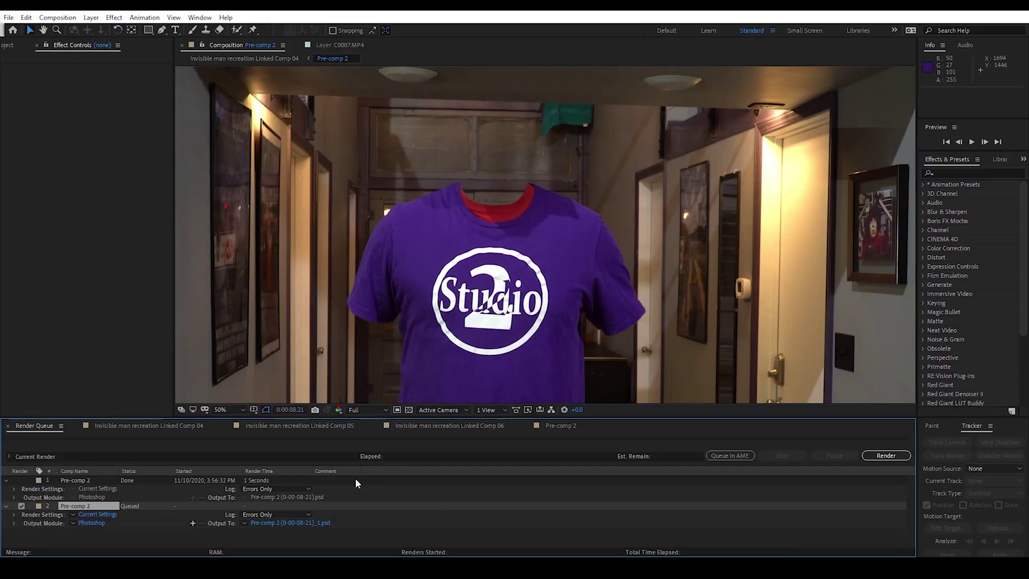
Return to Pre-comp 2 in After Effects and add the retouched Pre-comp 2 (0-00-08-21).jpg as its top layer
left_click(561, 432)
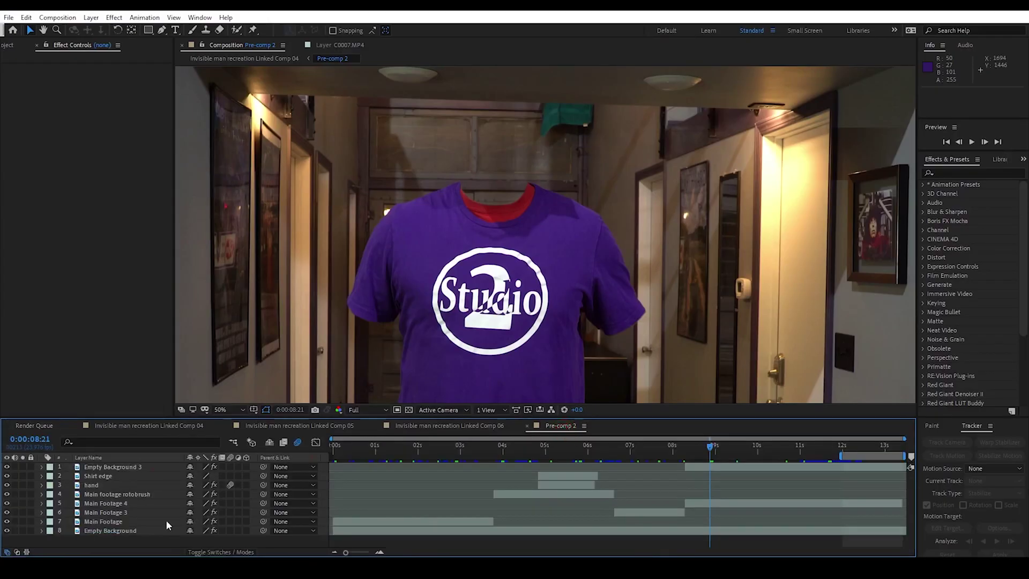
key("alt+Tab")
left_click_drag(160, 235, 125, 549)
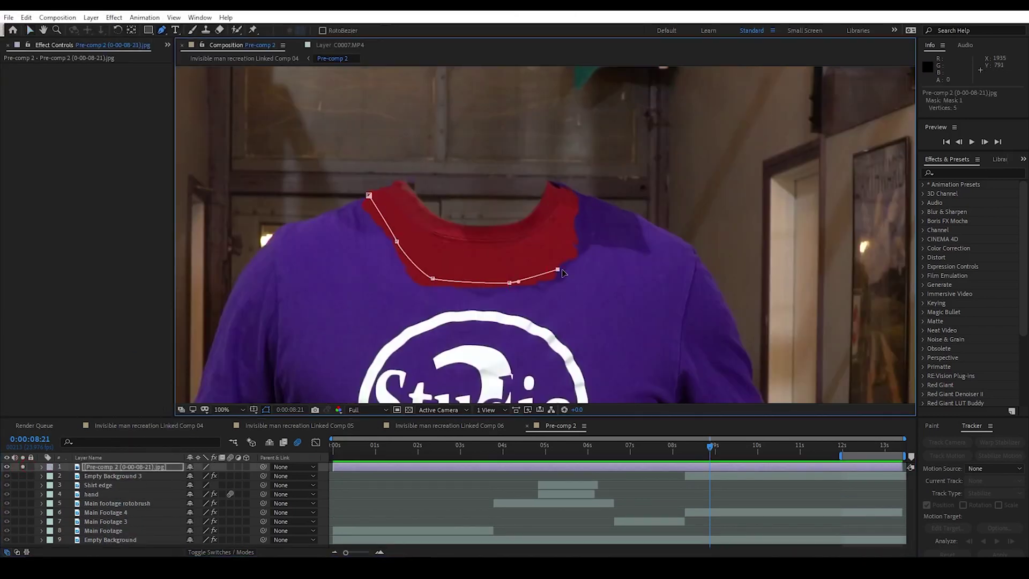
Mask the painted red collar on the Pre-comp 2 (0-00-08-21).jpg layer with the Pen tool and pre-compose the layer
scroll(531, 206, "up", 5)
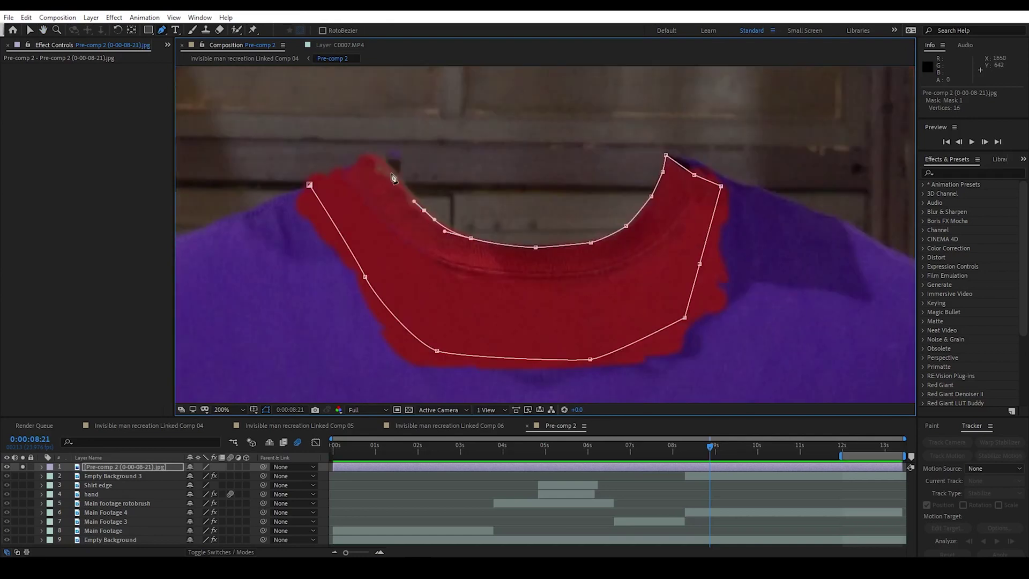
right_click(92, 470)
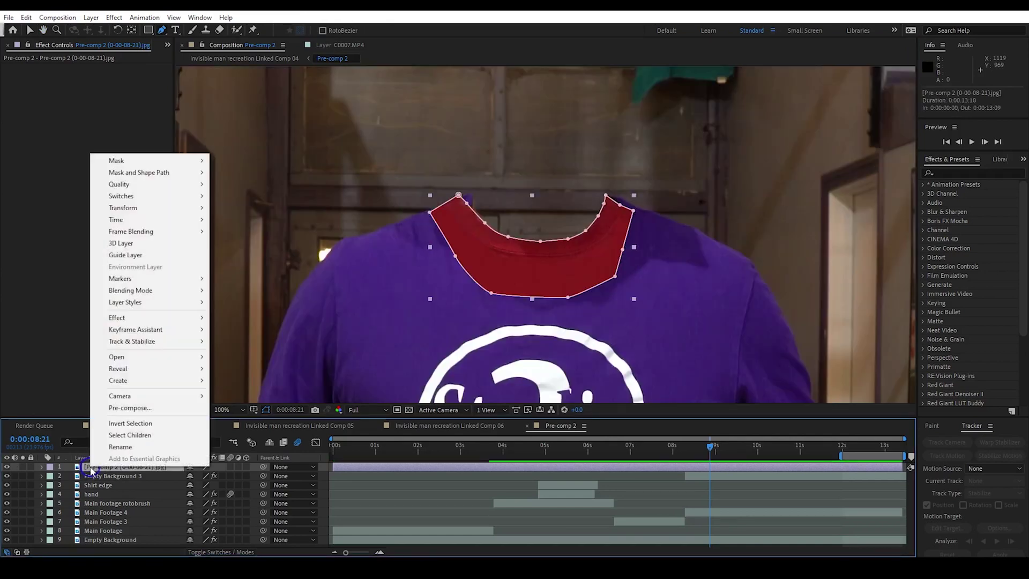
left_click(130, 407)
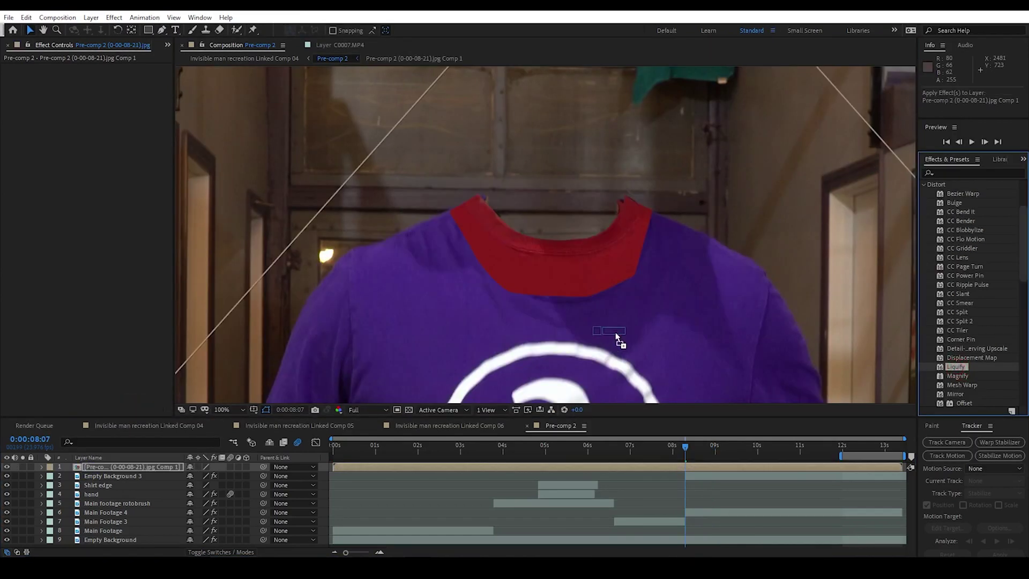
Apply Liquify to the pre-composed collar layer and warp the red fabric upward to form the back of the collar
left_click_drag(571, 265, 109, 468)
mouse_move(591, 266)
left_mouse_down()
mouse_move(542, 279)
mouse_move(559, 210)
mouse_move(550, 247)
mouse_move(643, 214)
left_mouse_up()
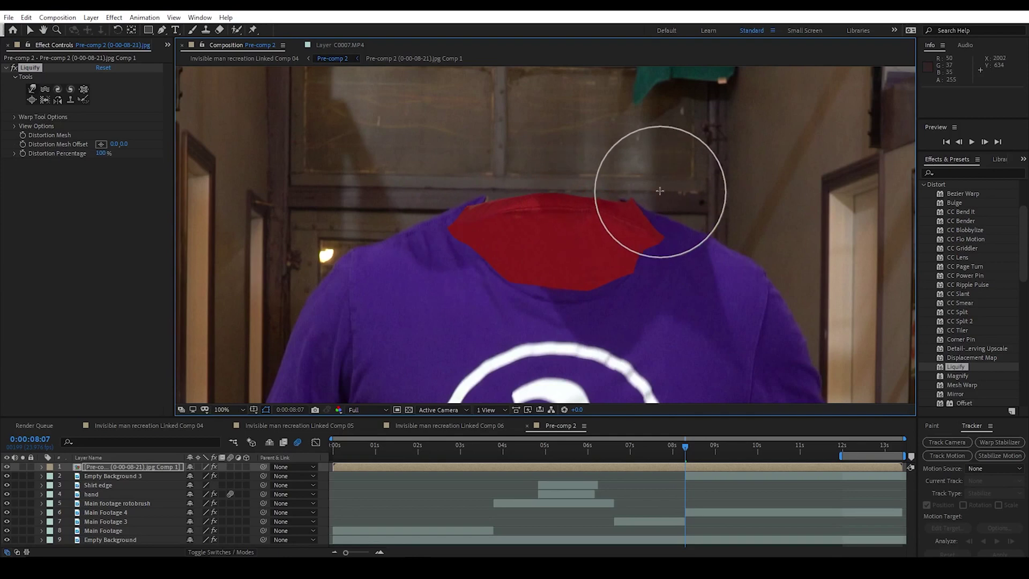
left_click_drag(551, 213, 629, 197)
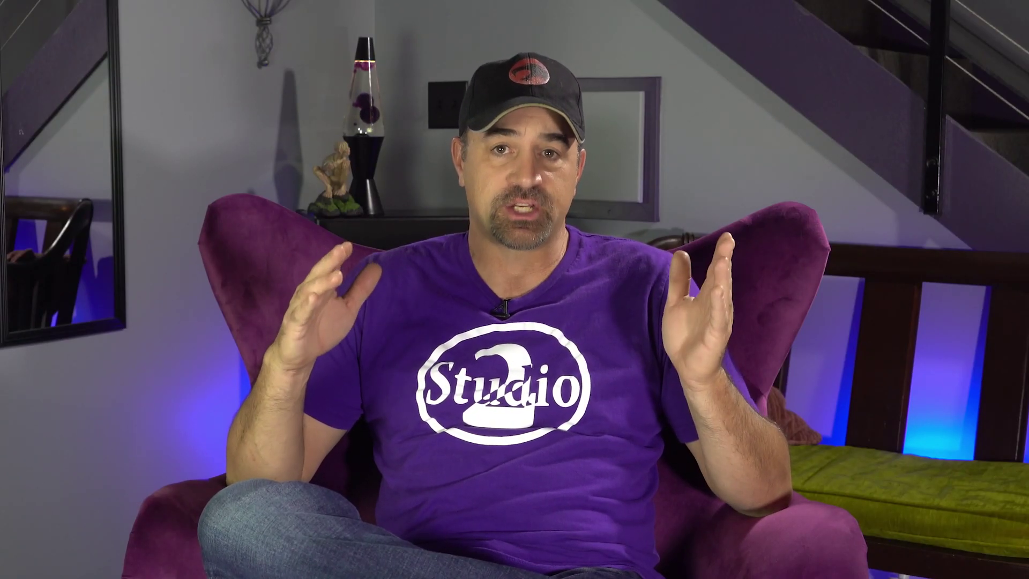
Pre-compose the liquified collar layer as Pre-comp 2 (0-00-08-21).jpg Comp 2, moving all attributes into the new composition
right_click(87, 442)
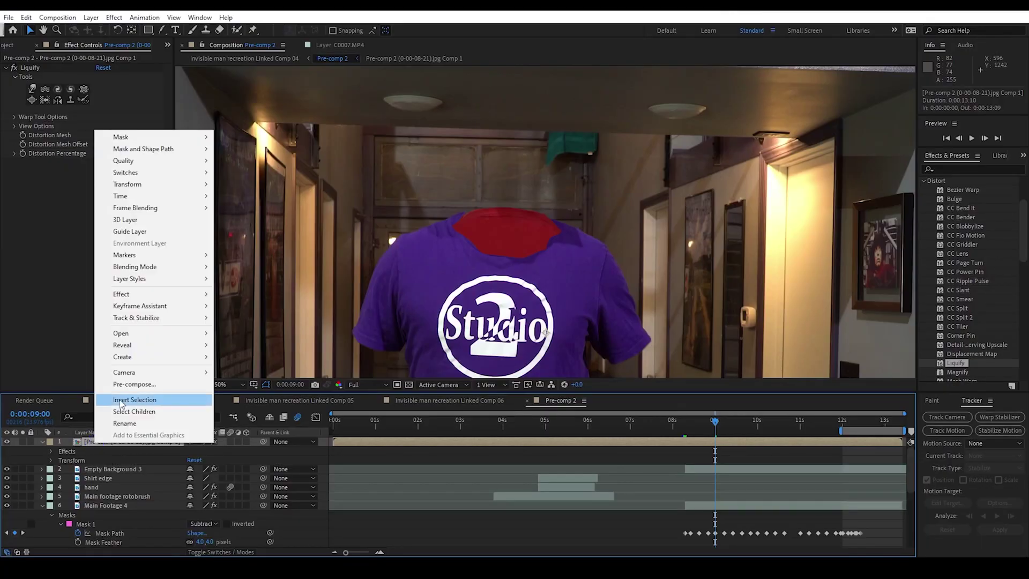
left_click(132, 384)
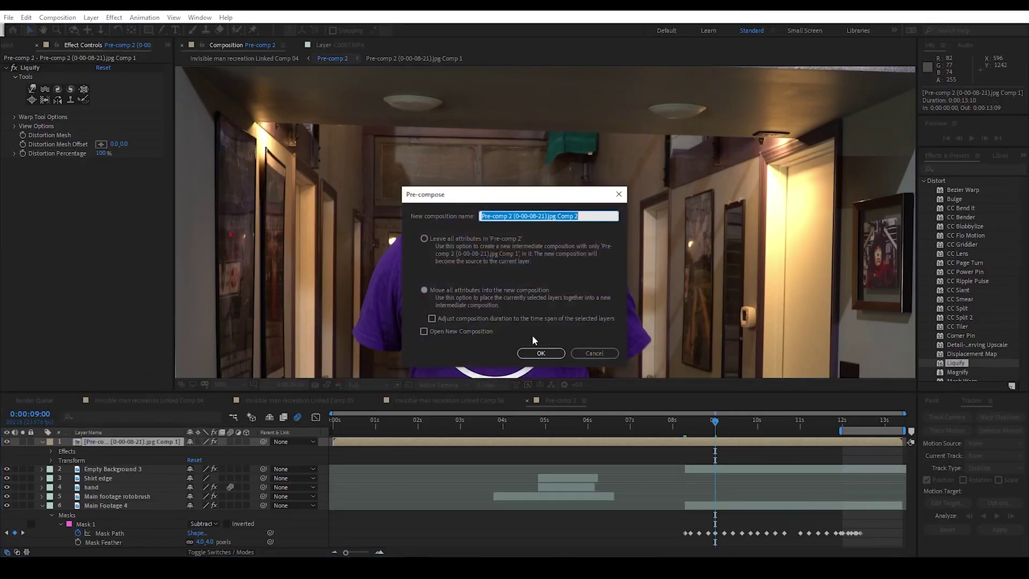
left_click(539, 352)
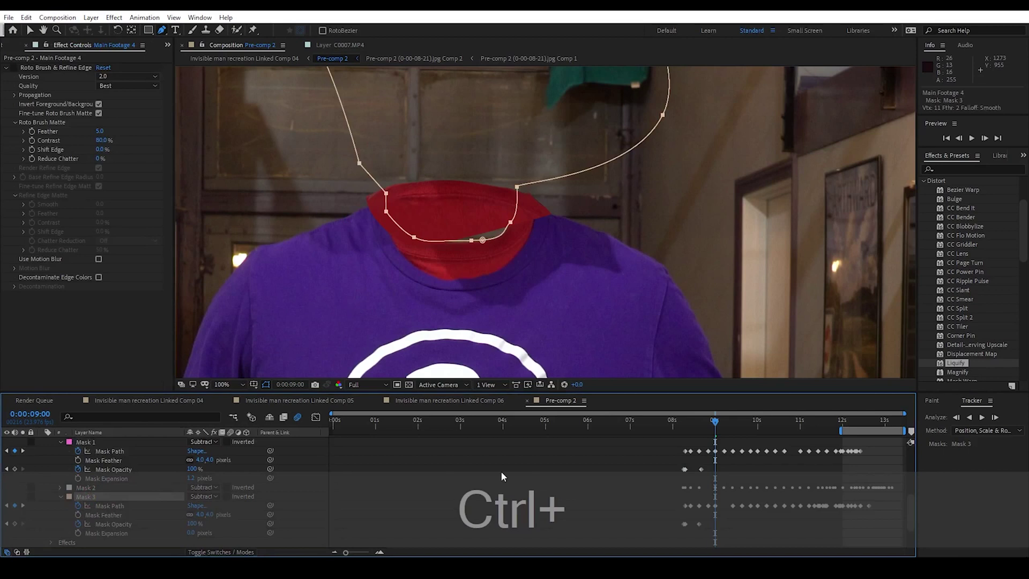
Copy Mask 3 from Main Footage 4 at 0:00:08:06 onto the liquified collar layer and delete that layer's Mask 1
left_click_drag(690, 423, 682, 425)
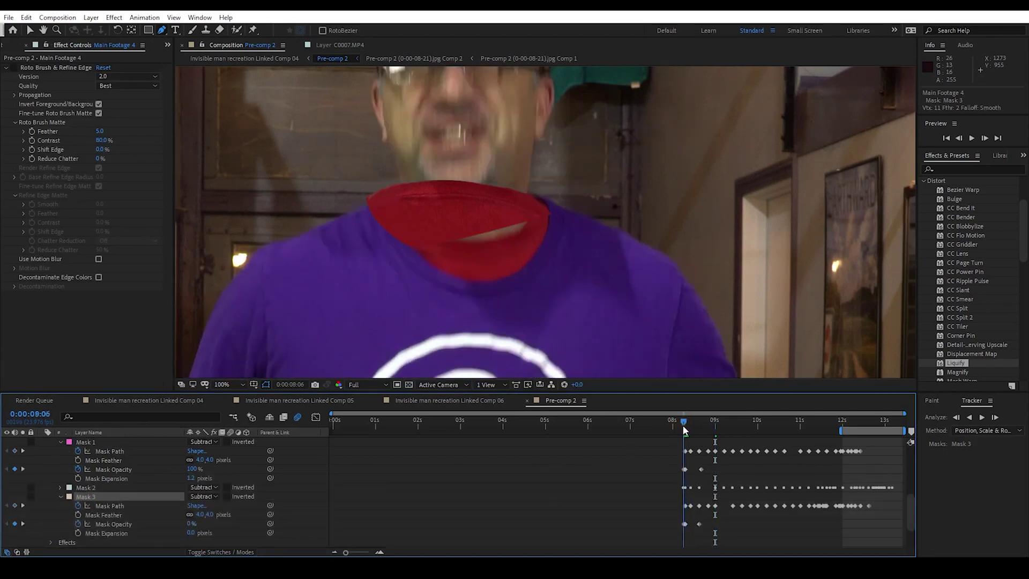
key("ctrl+c")
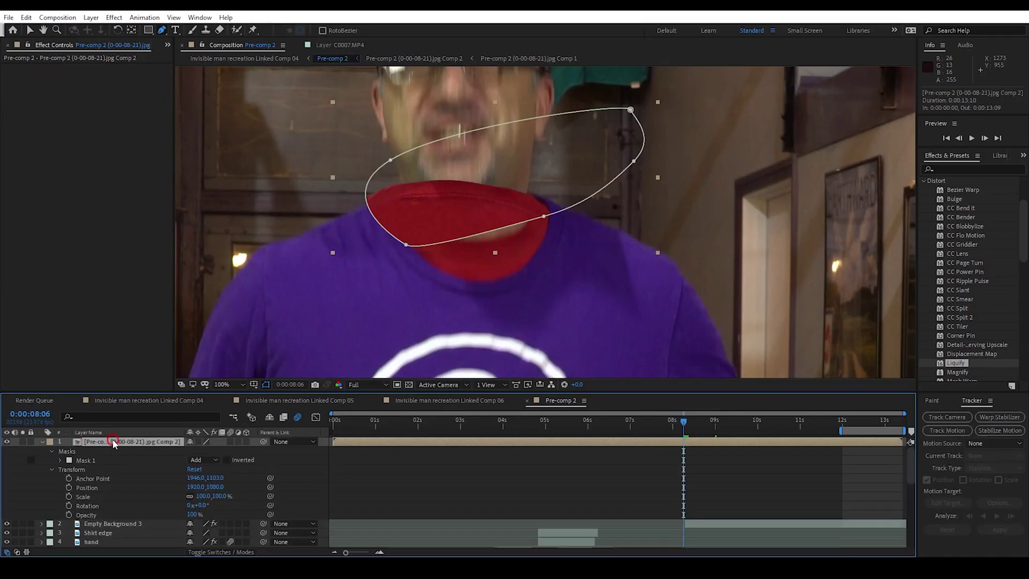
key("ctrl+v")
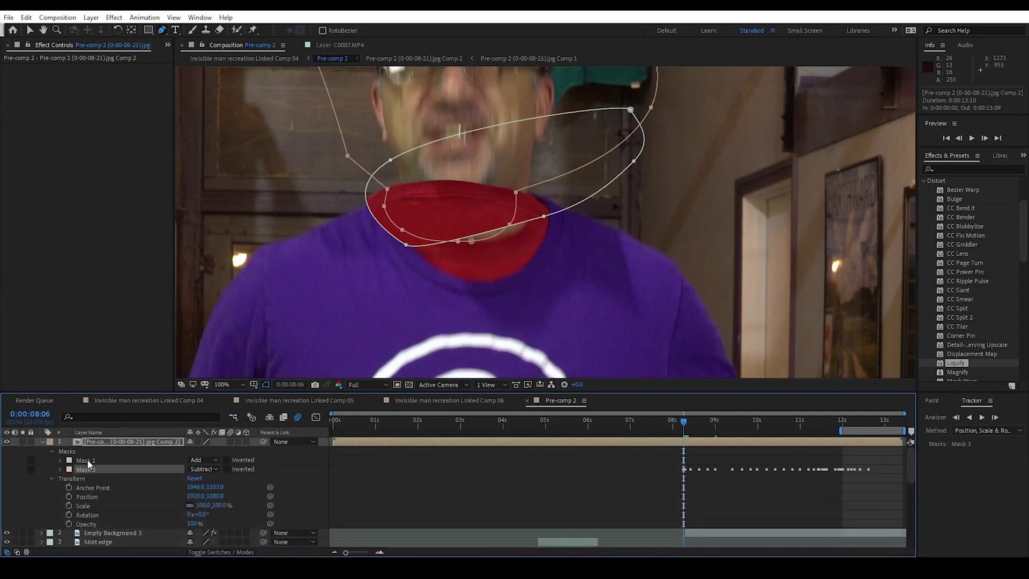
key("Delete")
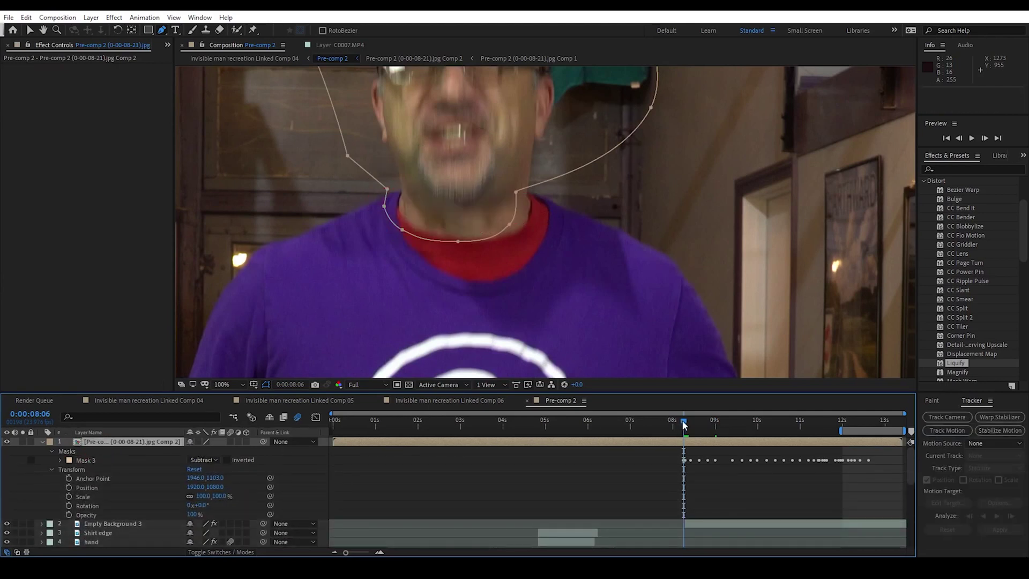
Change the mode of the collar layer's Mask 3 from Subtract to Add
left_click_drag(691, 425, 692, 425)
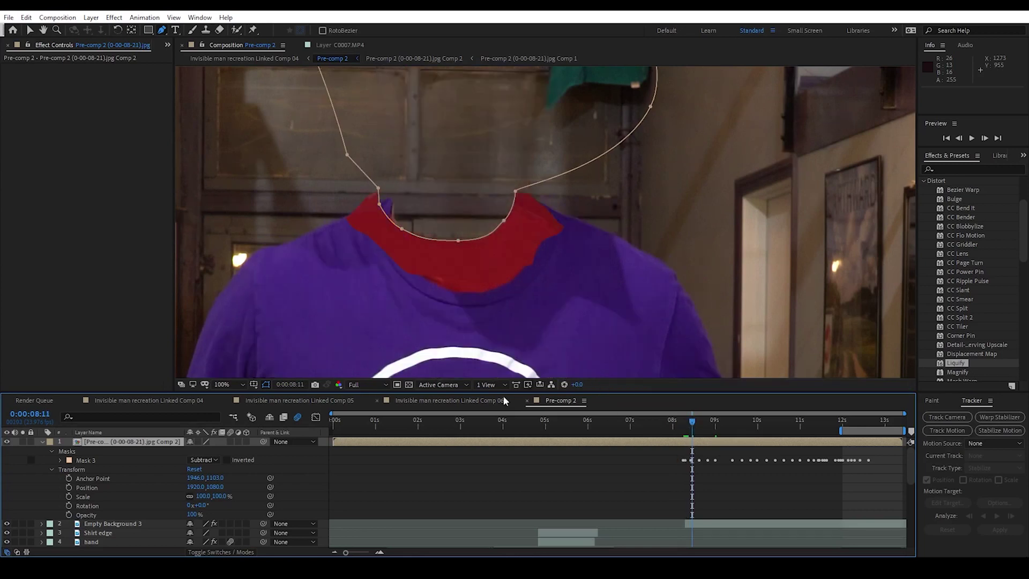
left_click(207, 460)
left_click(208, 481)
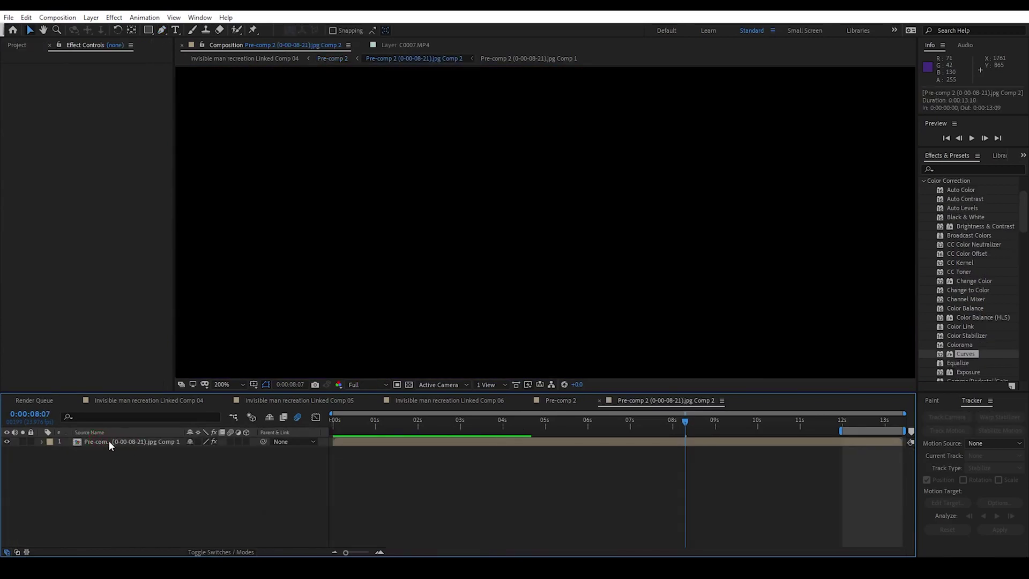
Paste the C0007.MP4 layer from Pre-comp 2 into Pre-comp 2 (0-00-08-21).jpg Comp 2 as a single reference layer beneath the collar
left_click(109, 442)
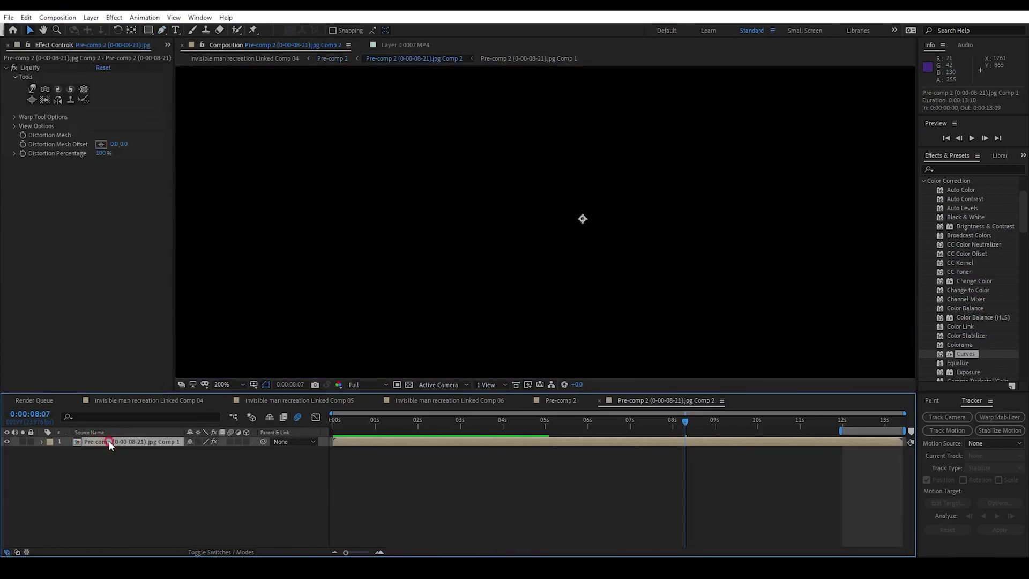
key("s")
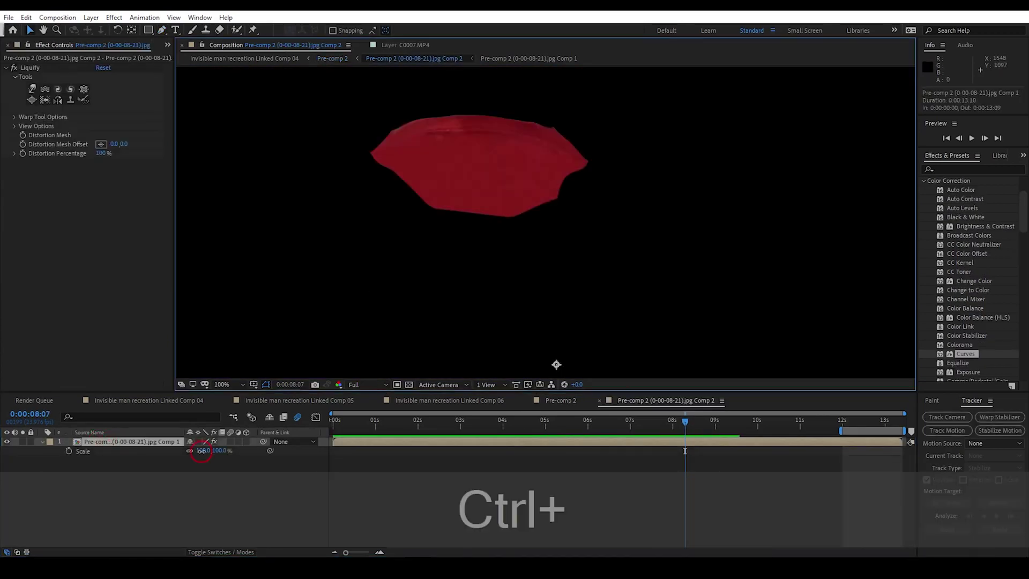
left_click(32, 520)
key("ctrl+v")
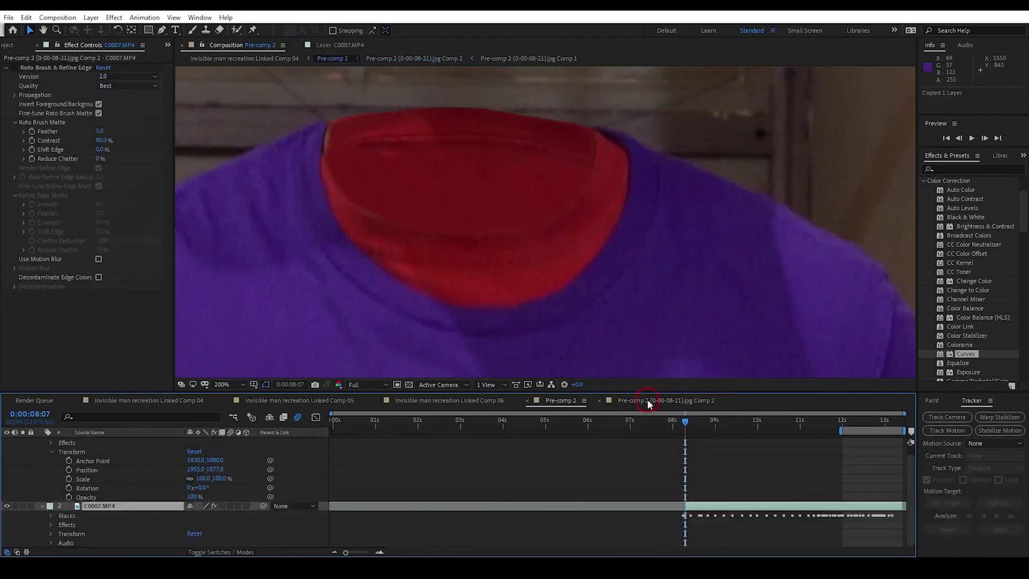
key("ctrl+v")
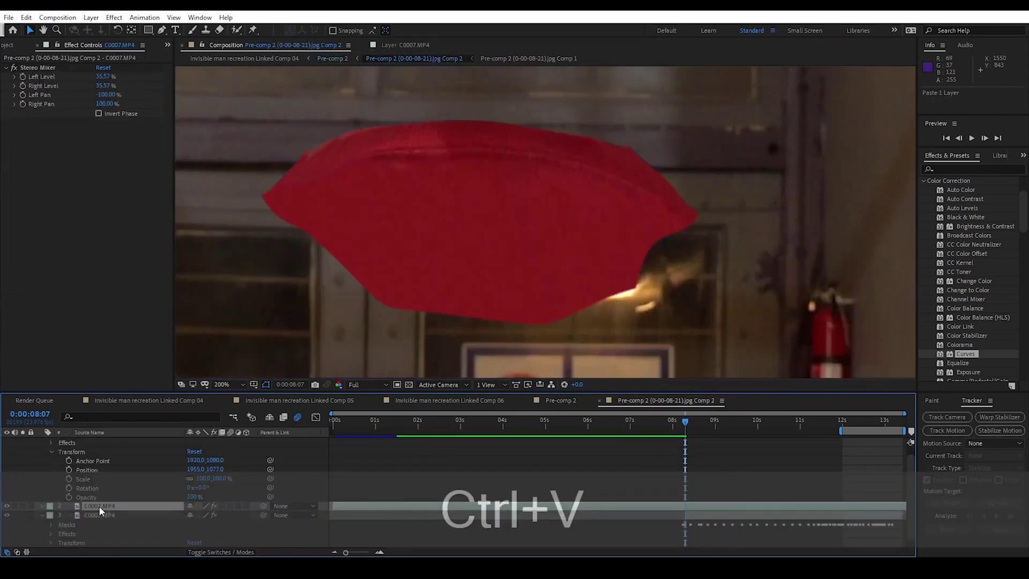
key("ctrl+z")
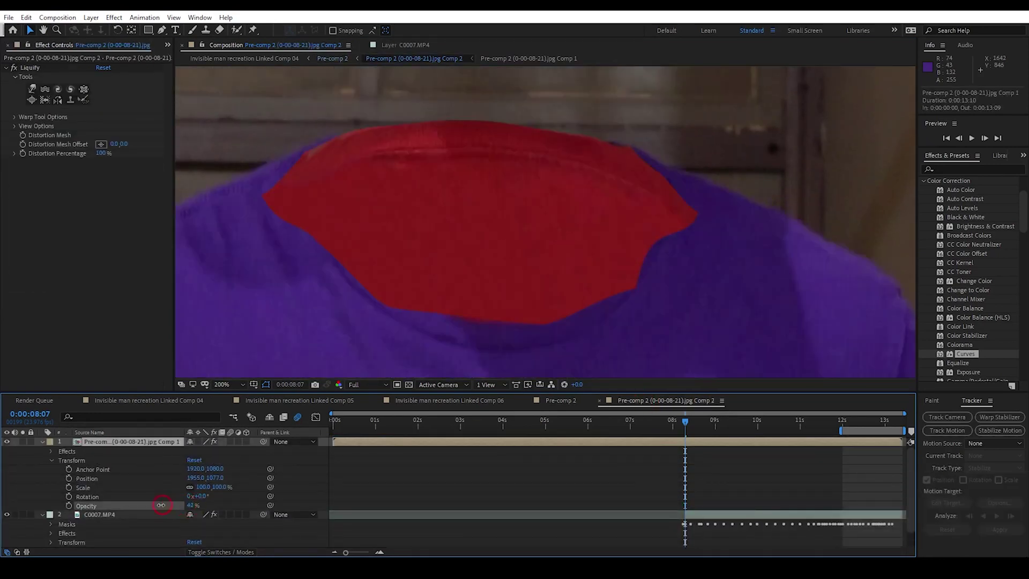
Lower the collar layer's opacity to about 40% and start Position, Scale and Rotation keyframes at 0:00:08:07
left_click_drag(160, 505, 160, 504)
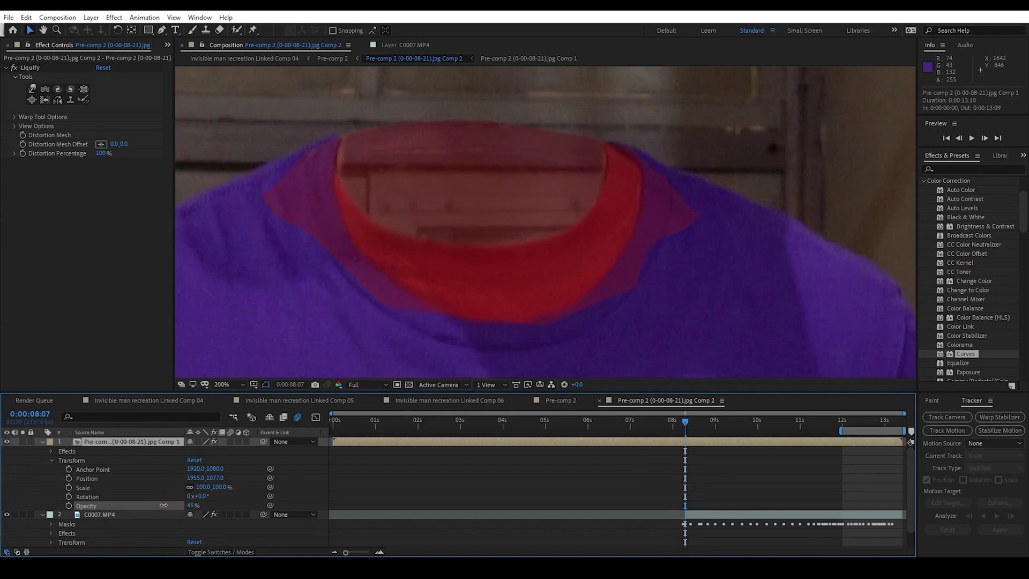
left_click(69, 478)
left_click(69, 487)
left_click(69, 496)
Keyframe the collar layer's Position every few frames from 0:00:08:07 to follow the shirt neck over the first second
key("Page_Down")
key("Page_Down")
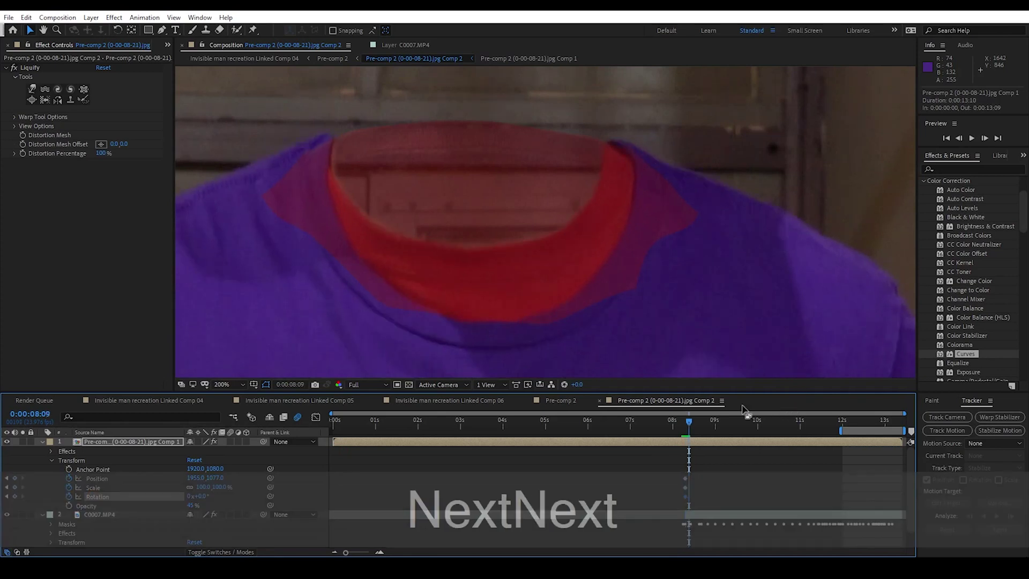
key("Page_Up")
key("Page_Up")
key("Page_Up")
key("Page_Up")
key("Page_Up")
left_click(367, 384)
left_click(365, 410)
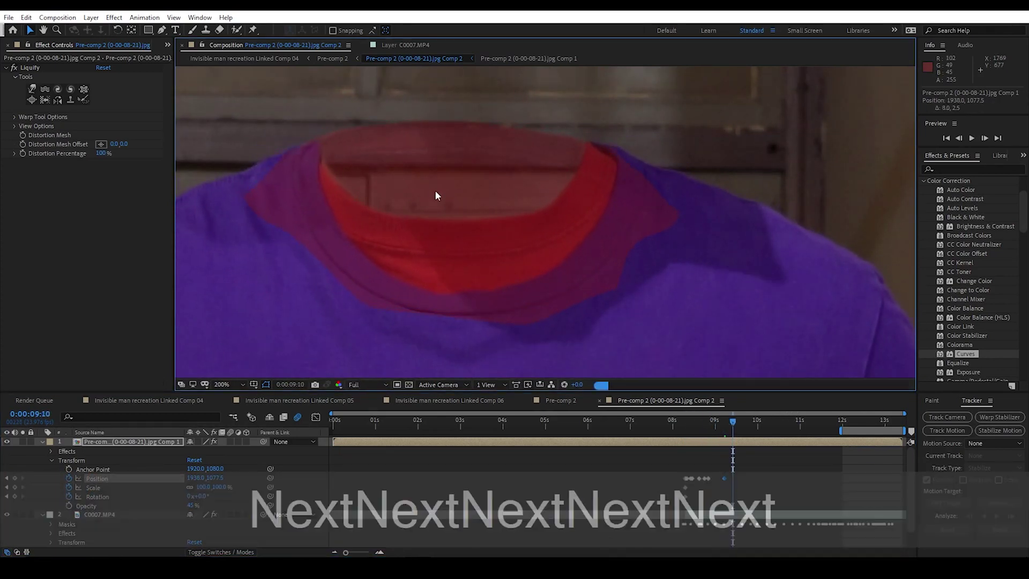
Keyframe the collar layer's Position, Scale and Rotation to match the moving shirt neck up to 0:00:11:10
key("Page_Down")
key("Page_Down")
key("Page_Down")
key("Page_Down")
key("Page_Down")
left_click_drag(512, 257, 576, 271)
key("Page_Down")
key("ctrl+z")
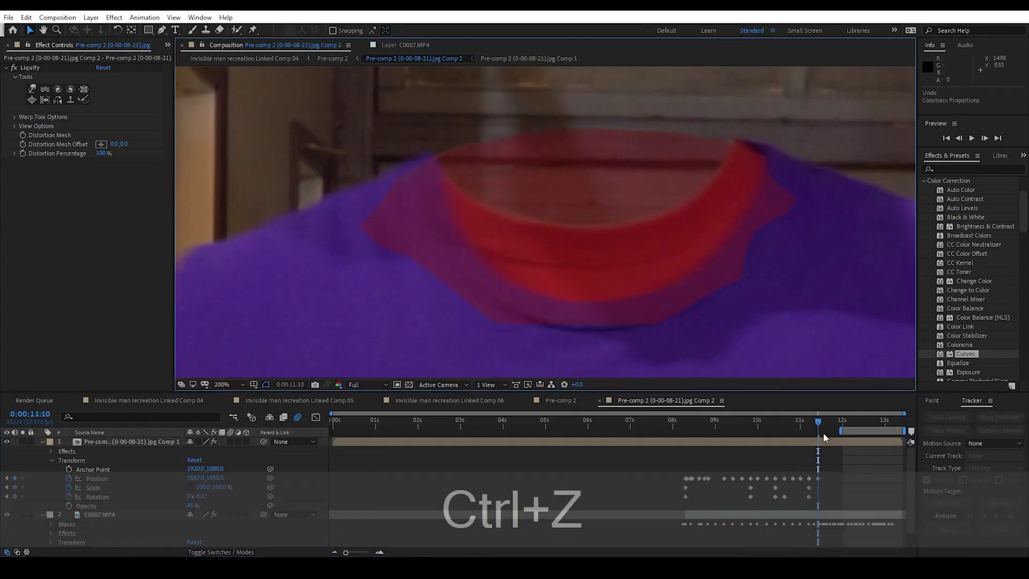
Complete the collar layer's motion keyframes for the rest of the shot and delete the C0007.MP4 reference layer
scroll(536, 340, "down", 2)
key("Page_Down")
key("Page_Down")
key("Page_Down")
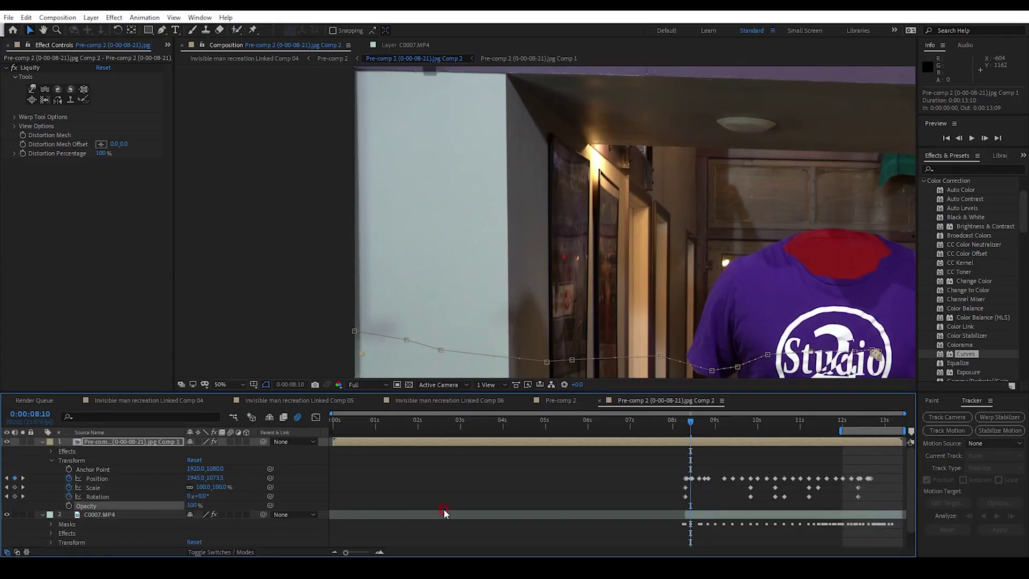
key("Delete")
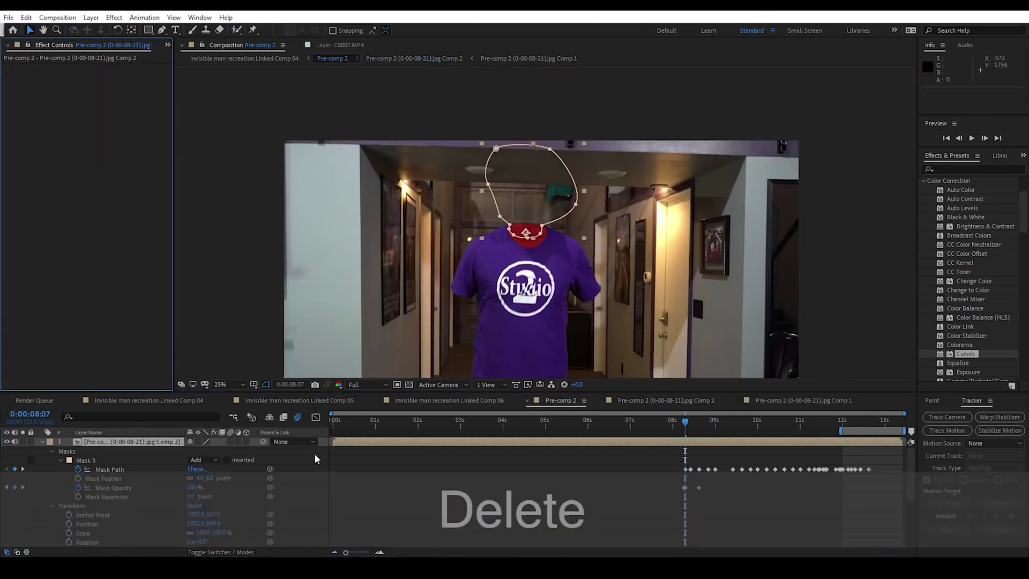
Paste the darkening Curves effect onto the image layer in Pre-comp 2 (0-00-08-21).jpg Comp 1 and save the project from Linked Comp 04
left_click(787, 401)
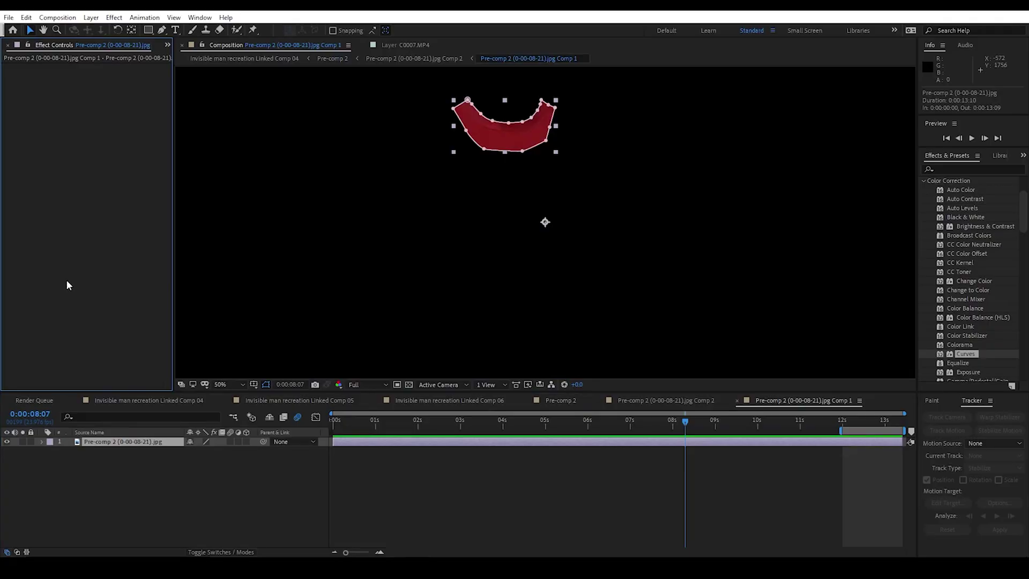
key("ctrl+v")
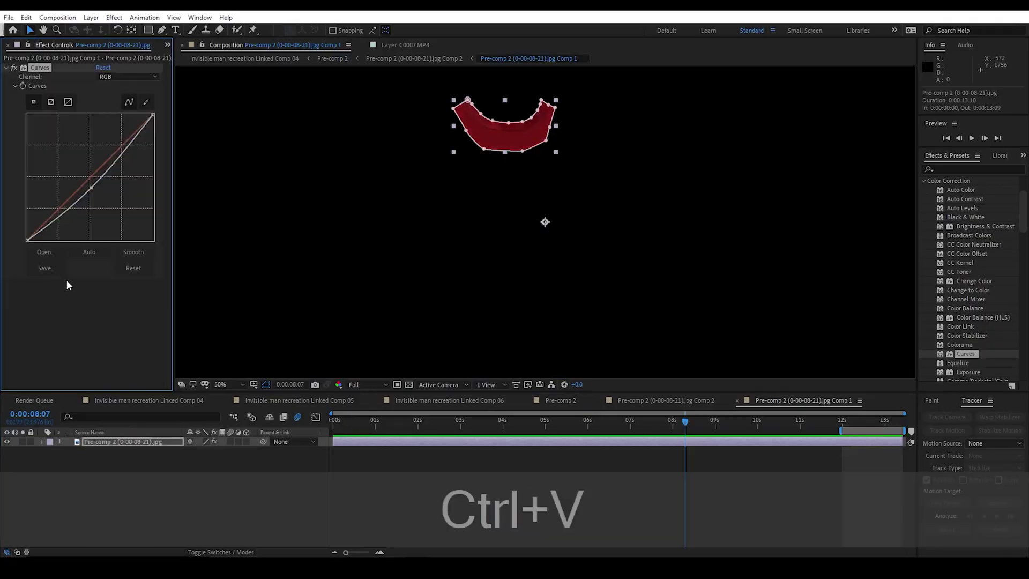
left_click(193, 401)
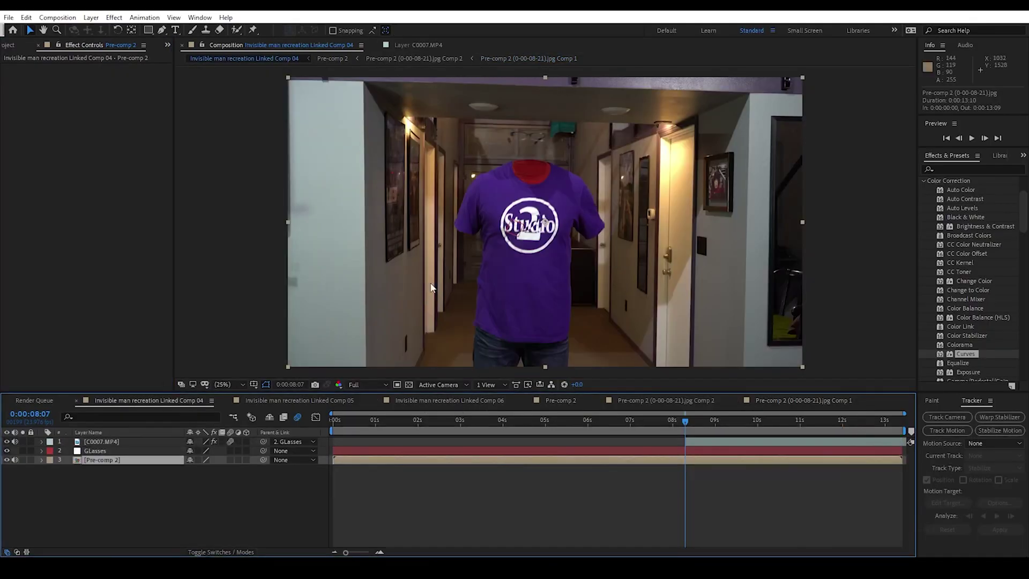
key("ctrl+s")
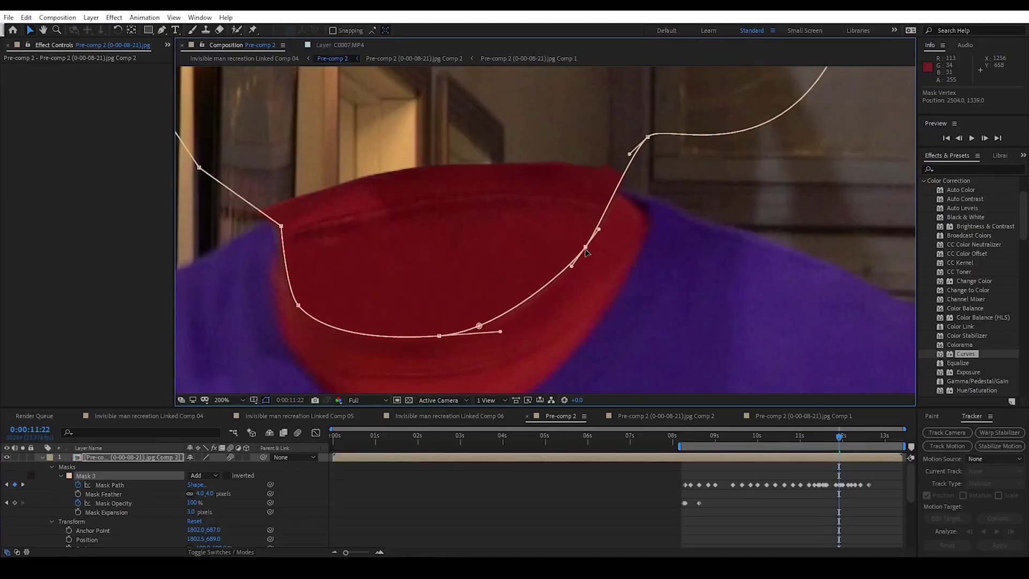
Adjust the collar layer's Mask 3 path in Pre-comp 2 frame by frame from 0:00:11:22 to fit the shirt's neckline
key("Page_Down")
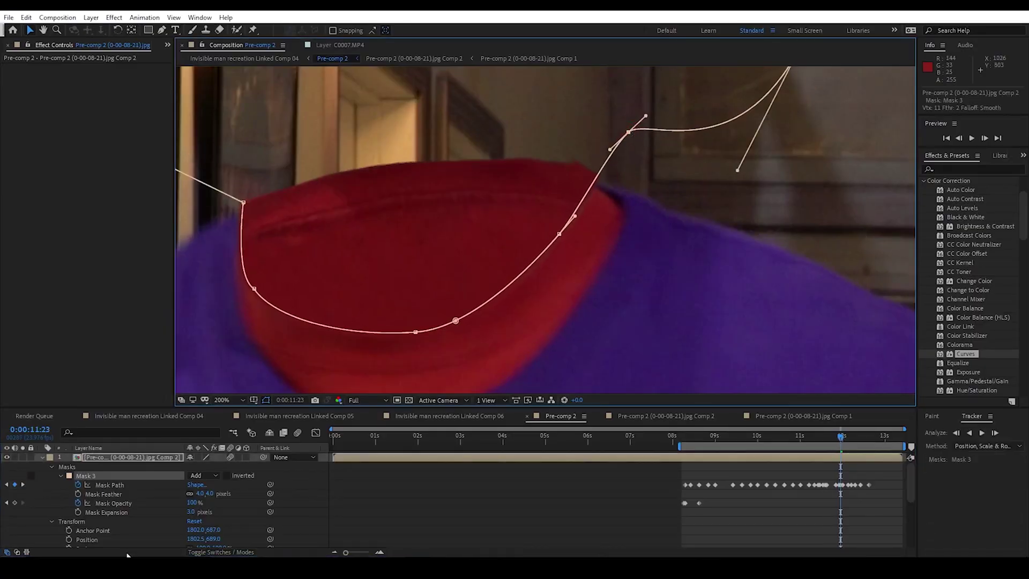
key("Page_Down")
key("Page_Down")
key("Page_Down")
key("Page_Down")
left_click(546, 115)
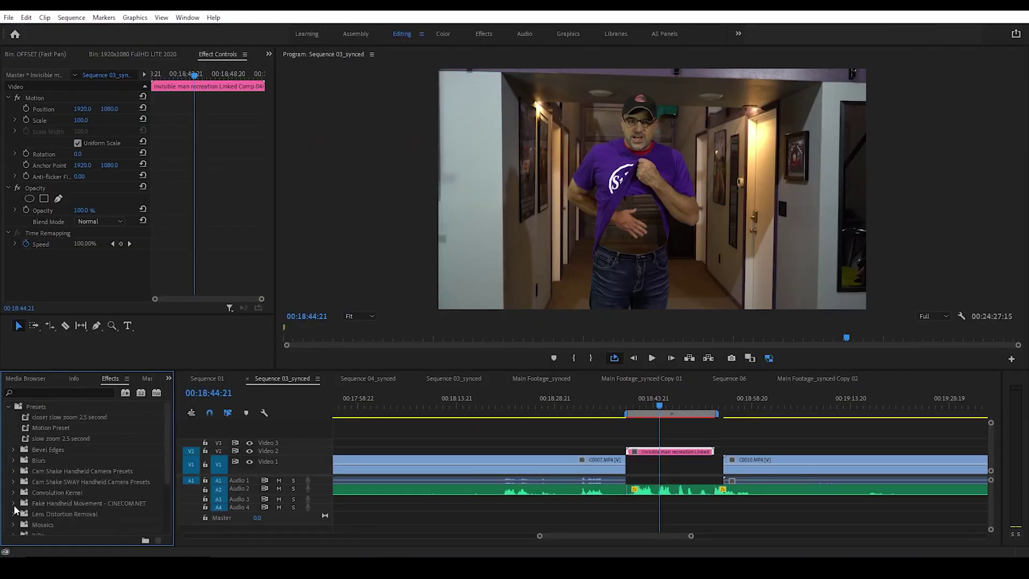
Switch to Premiere Pro, apply the Wide - Smooth Motion fake handheld preset to the Invisible man recreation Linked Comp 04 clip, and preview it
left_click(14, 504)
scroll(57, 507, "down", 3)
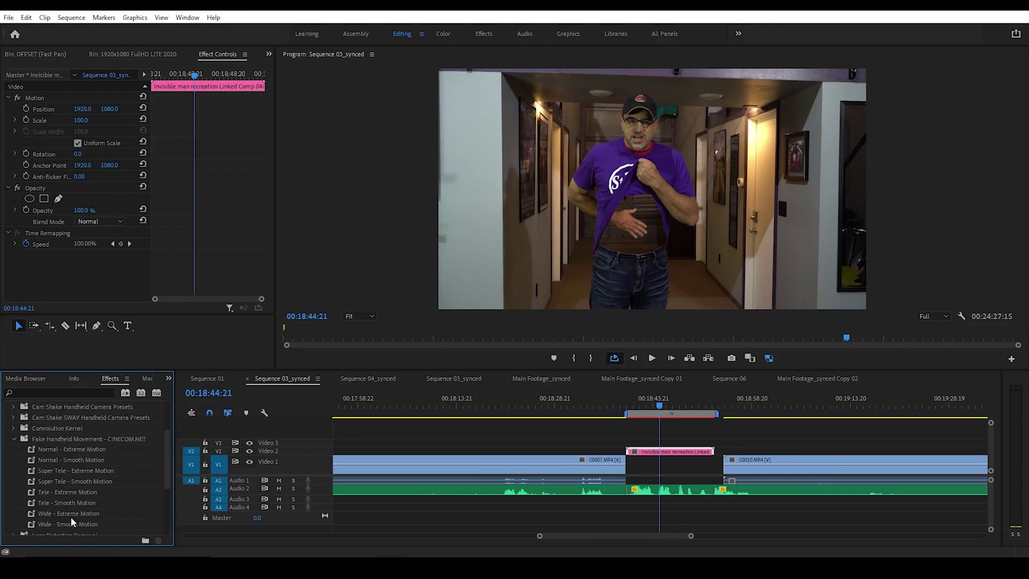
left_click_drag(68, 523, 72, 304)
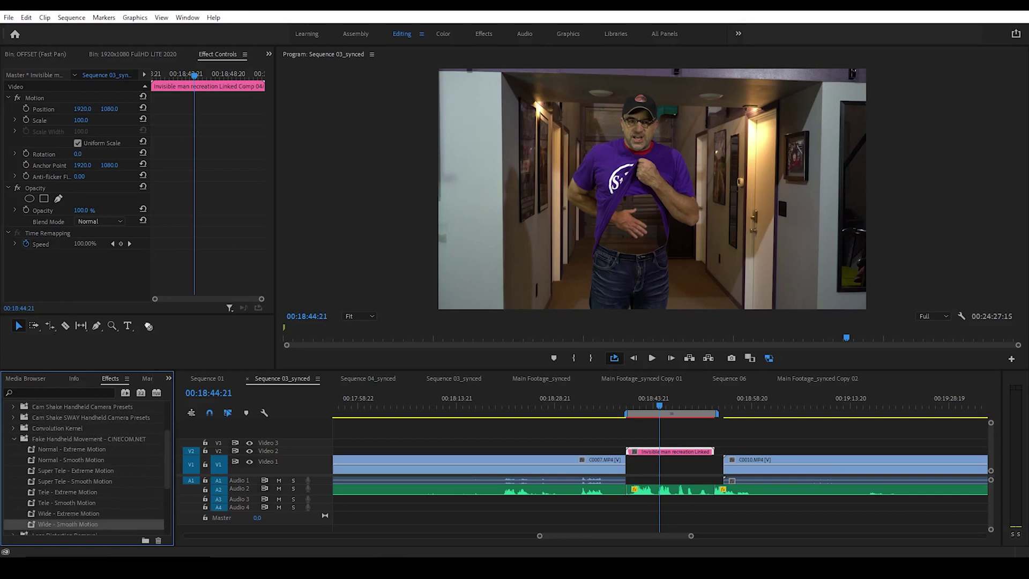
left_click_drag(688, 455, 685, 450)
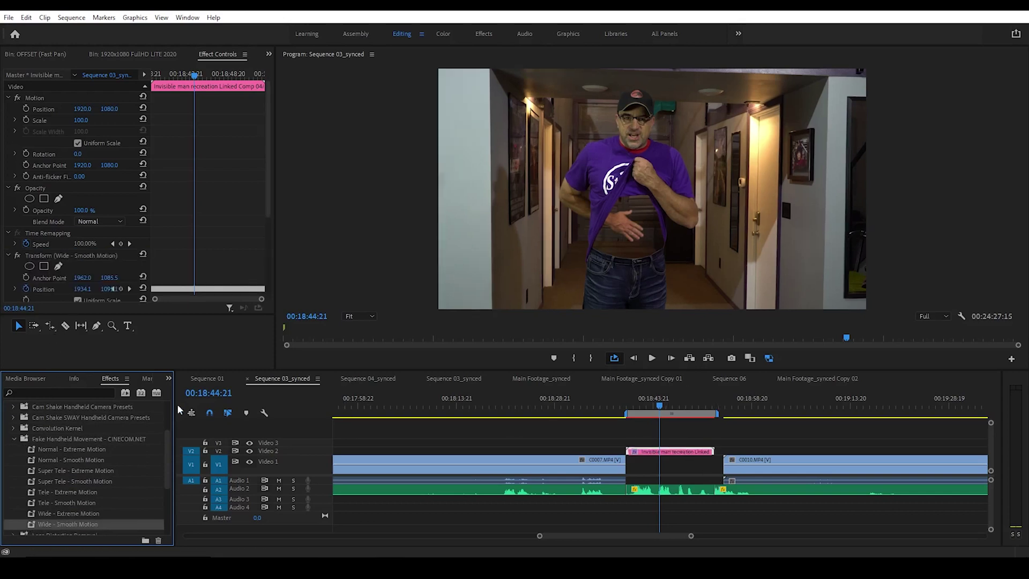
left_click_drag(663, 403, 686, 409)
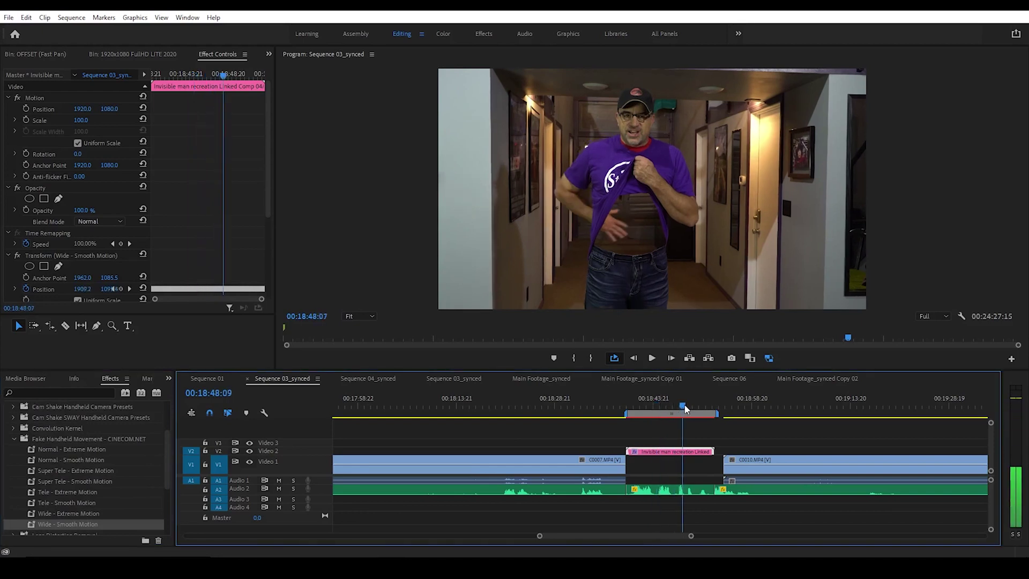